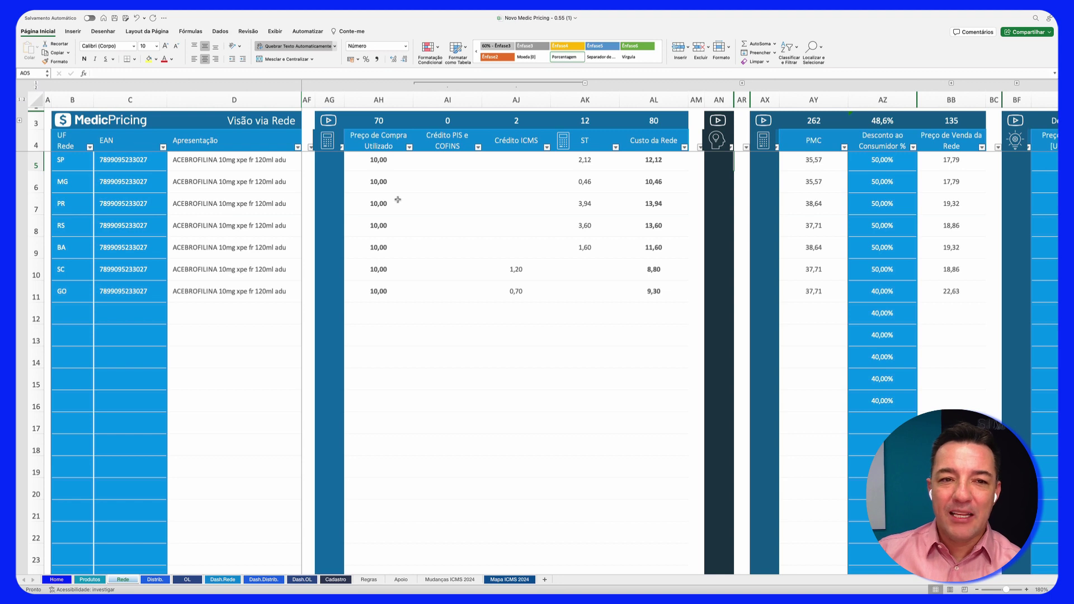
Review the Volume, Desconto Rede % and Preço de Compra columns for the rows SP through GO.
scroll(397, 199, "left", 10)
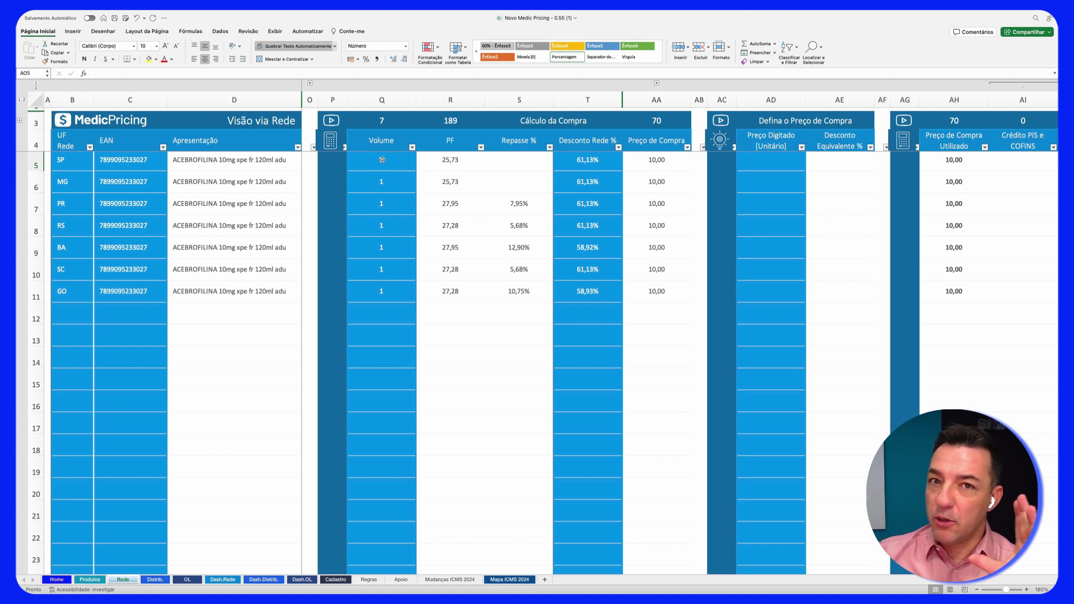
left_click_drag(383, 160, 385, 291)
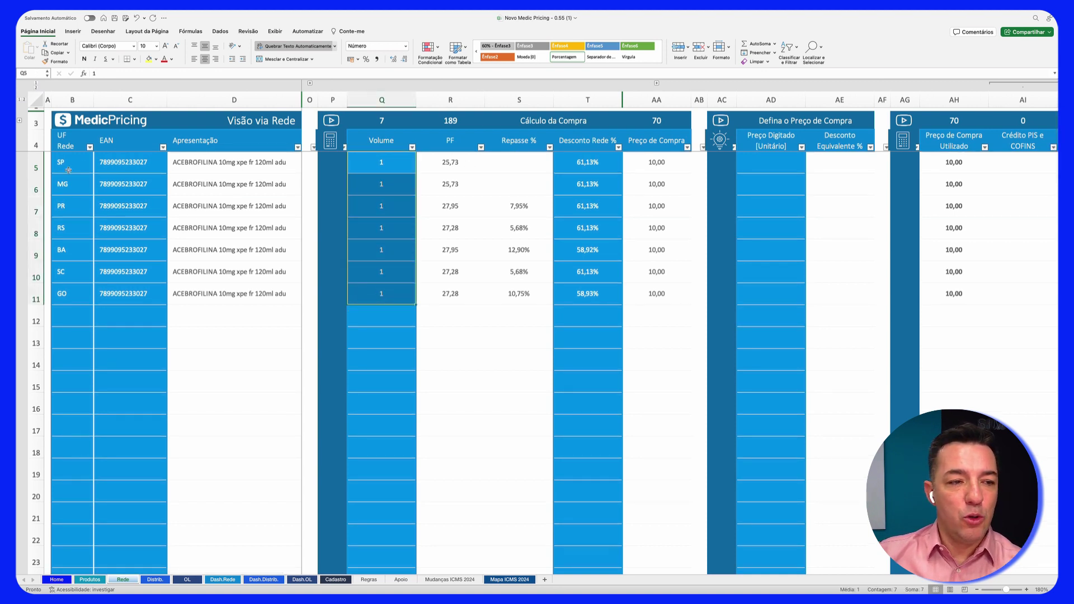
scroll(525, 176, "right", 2)
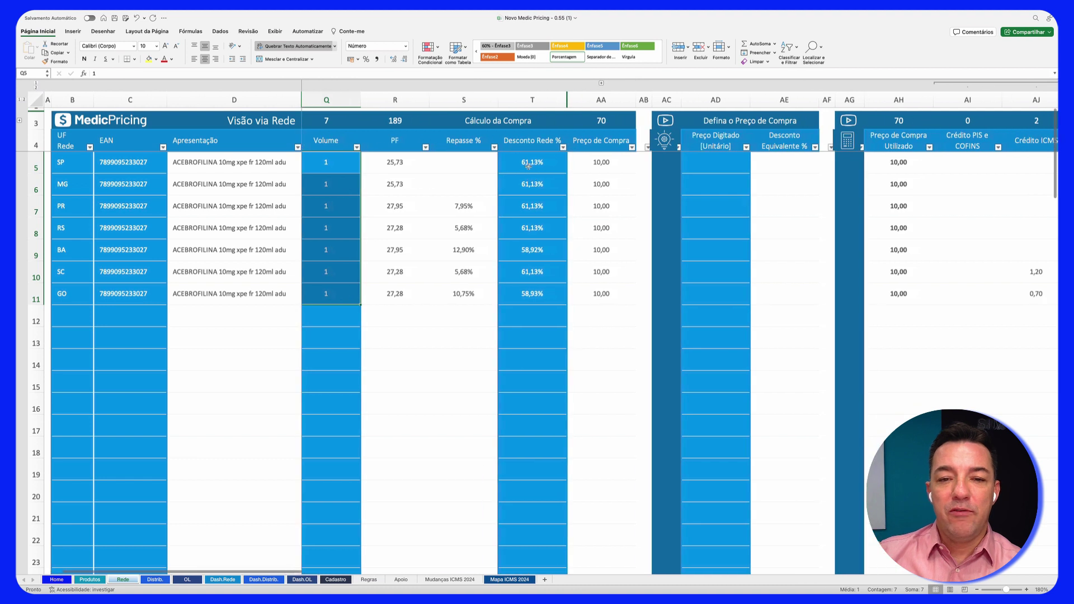
left_click_drag(528, 165, 518, 298)
scroll(519, 297, "right", 2)
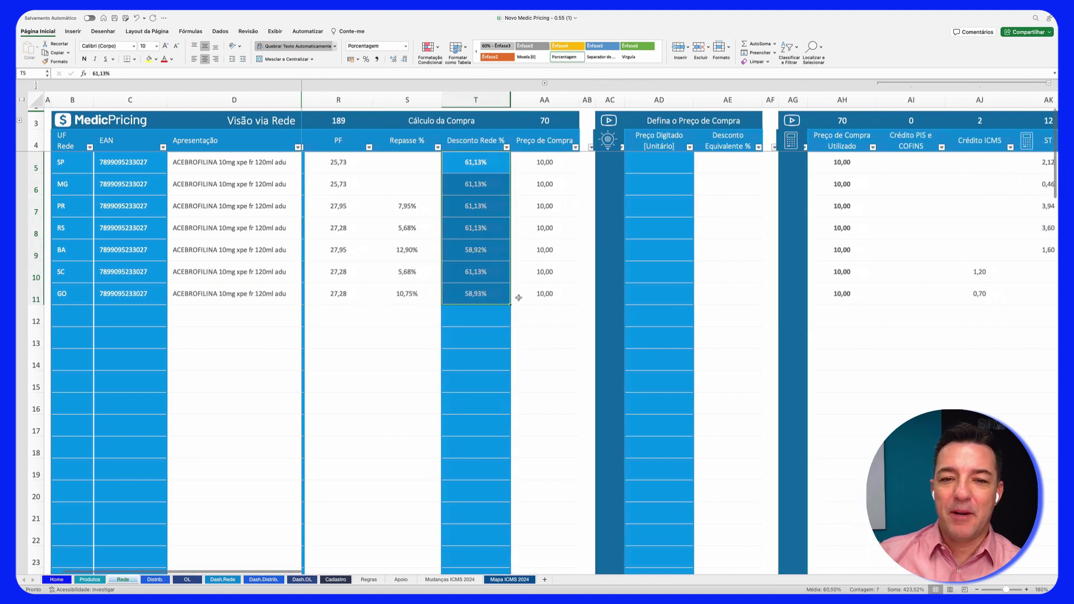
left_click_drag(523, 168, 521, 291)
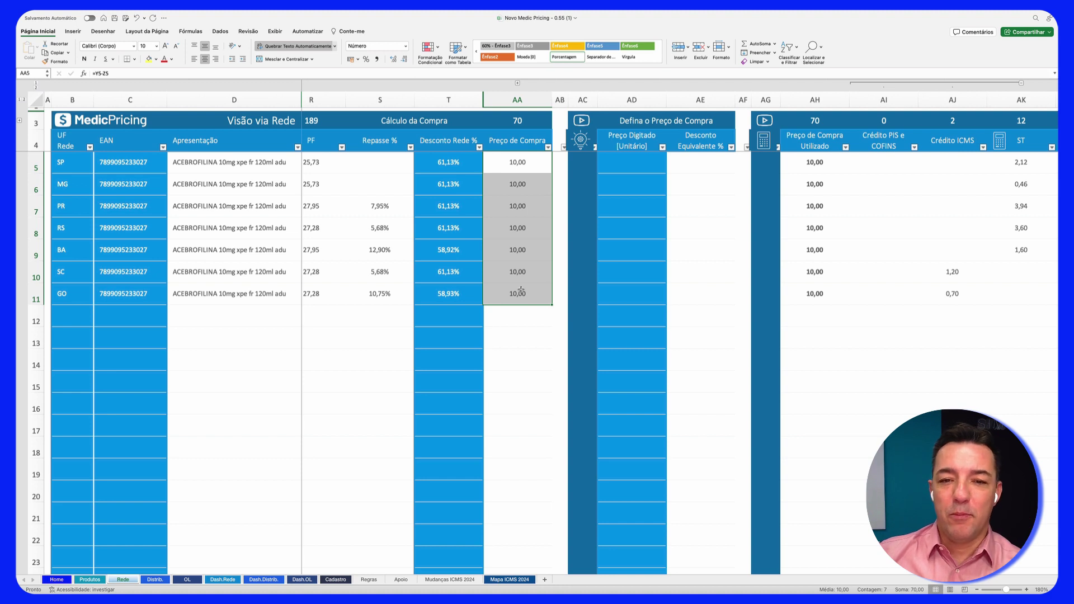
scroll(520, 290, "right", 2)
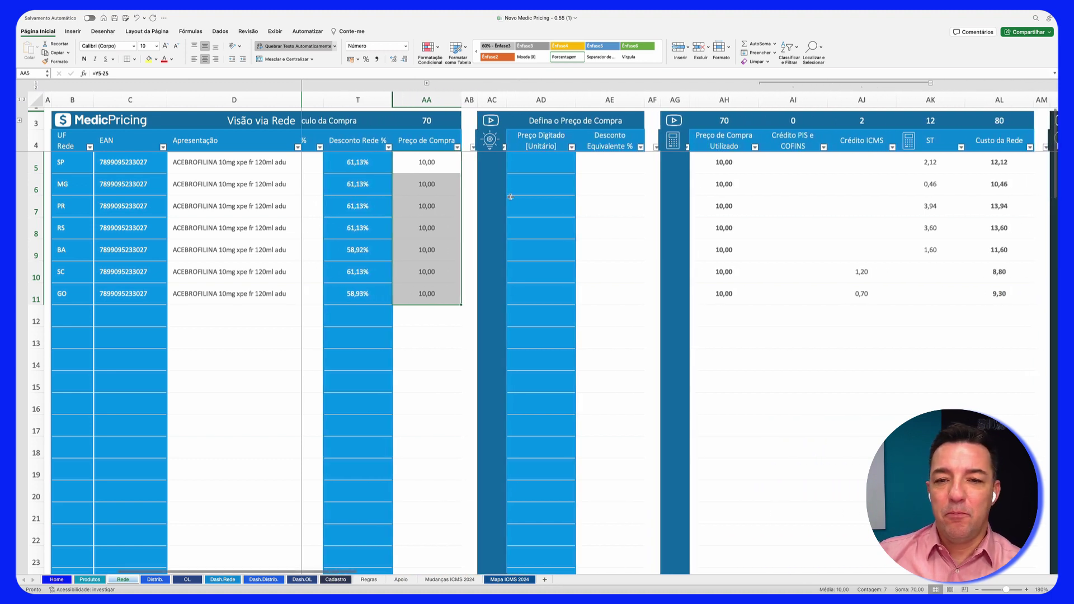
Examine the Preço Digitado column of the purchase price block and compare it with Preço de Compra and Preço de Compra Utilizado.
scroll(510, 197, "right", 2)
left_click_drag(498, 163, 495, 302)
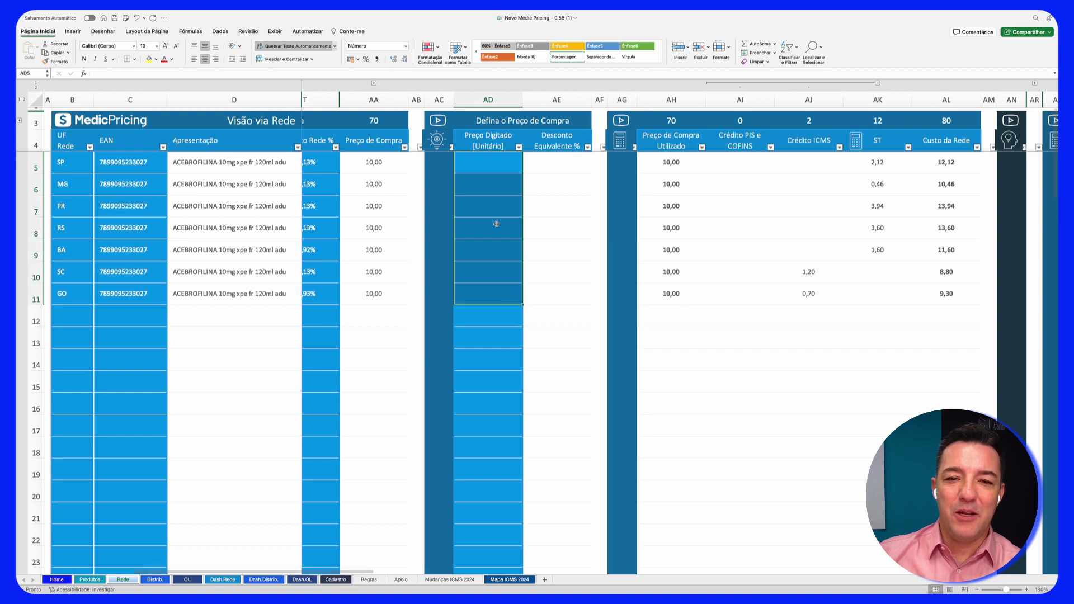
left_click(504, 168)
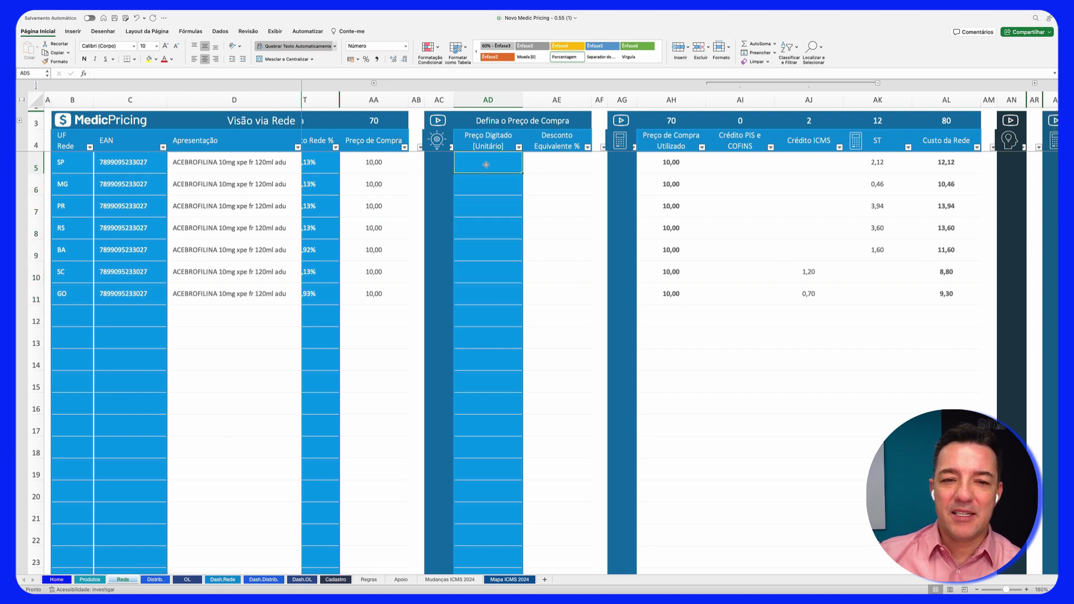
scroll(411, 165, "left", 2)
left_click_drag(407, 164, 400, 296)
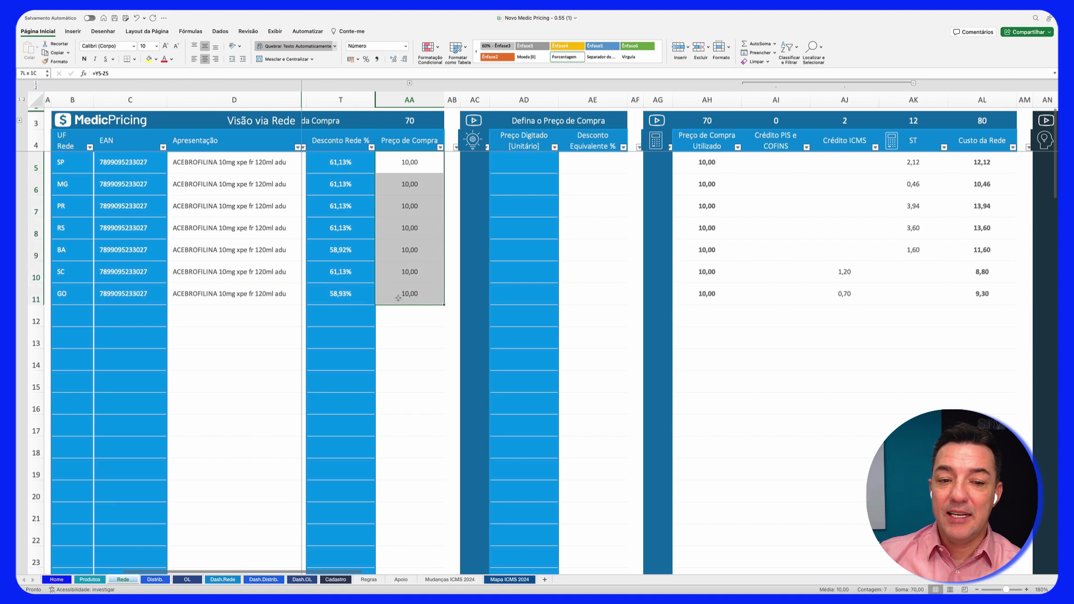
scroll(540, 254, "right", 4)
scroll(540, 257, "left", 6)
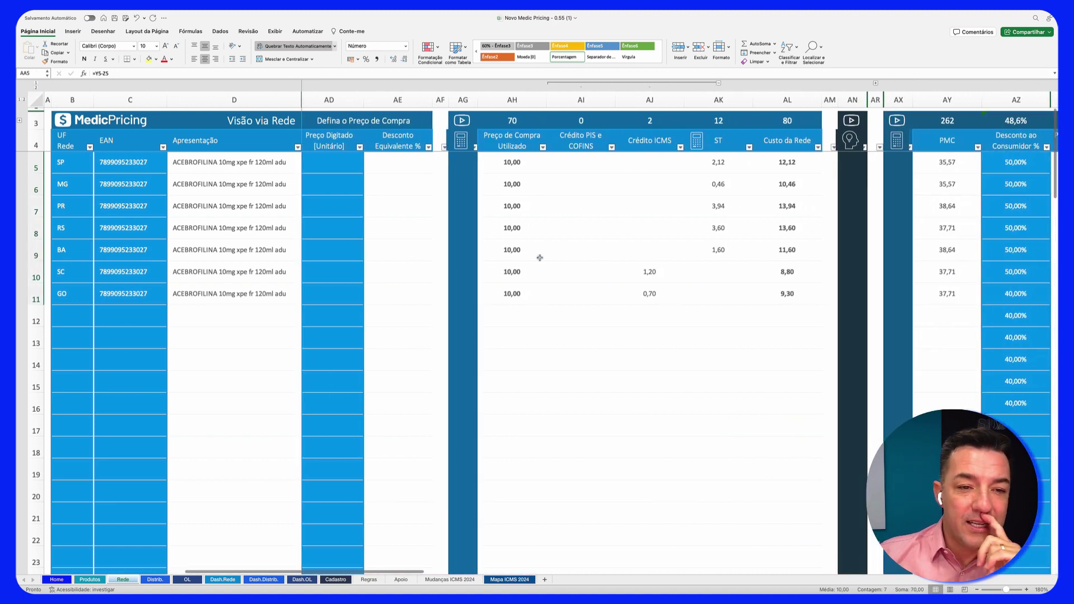
scroll(540, 257, "right", 1)
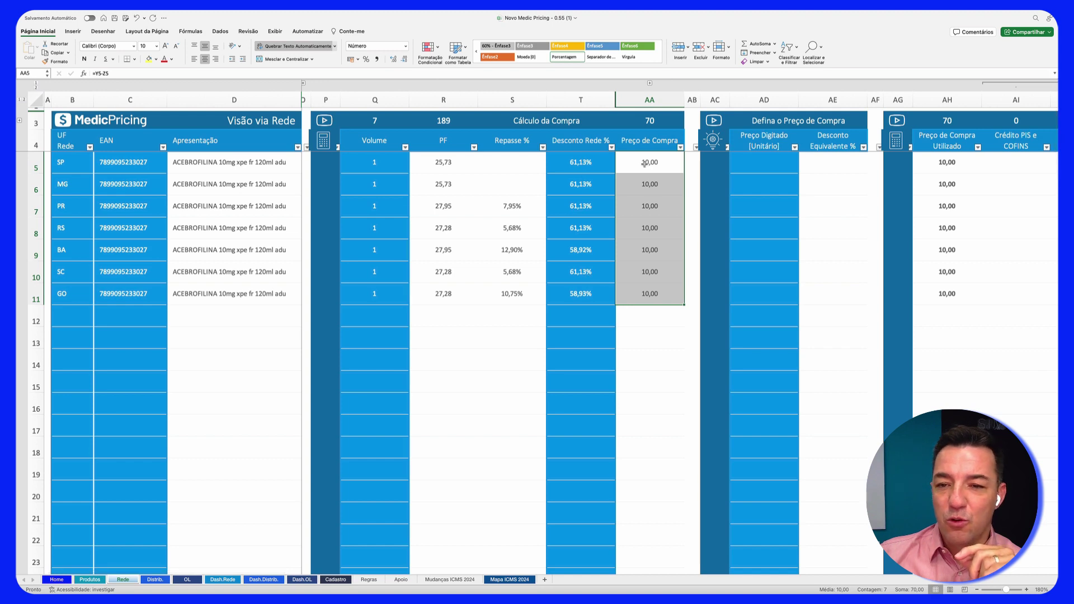
scroll(683, 264, "right", 6)
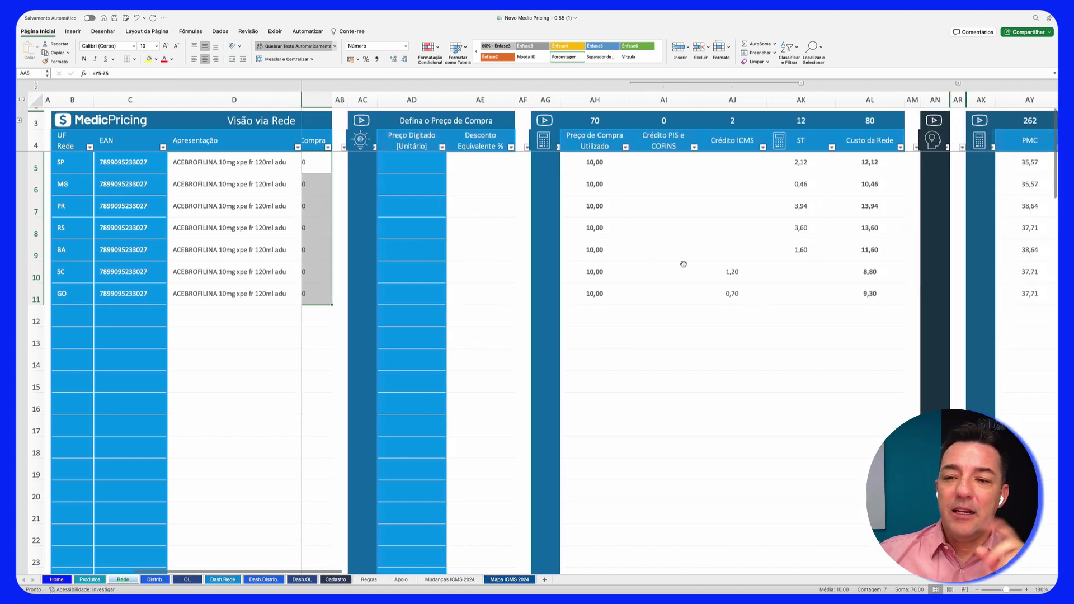
scroll(683, 264, "right", 4)
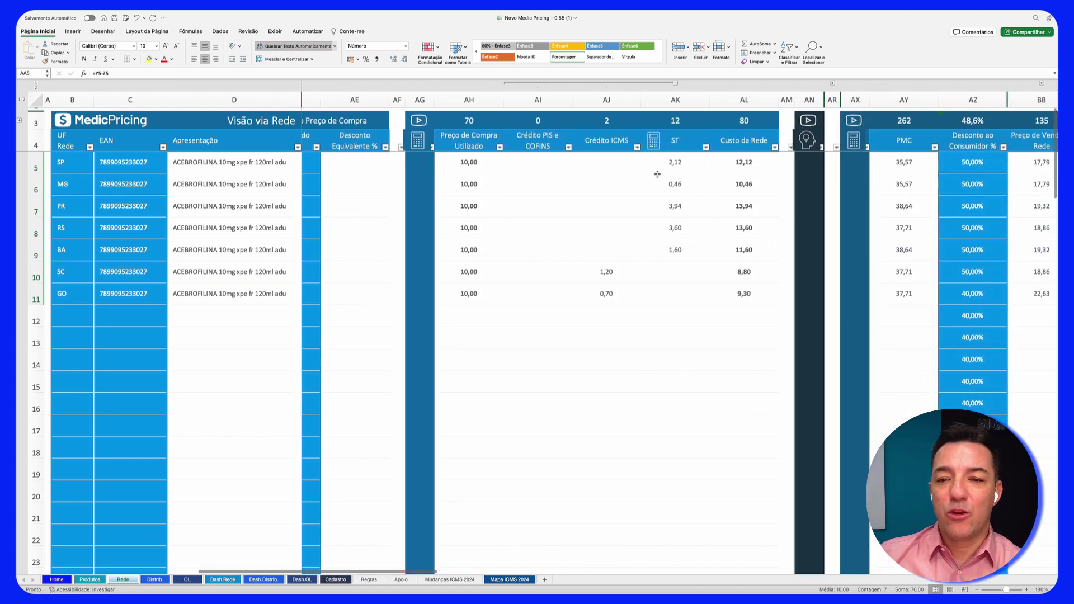
Inspect the ST cells for SP, MG, PR, RS and BA and the Crédito ICMS cells for SC and GO.
left_click(676, 165)
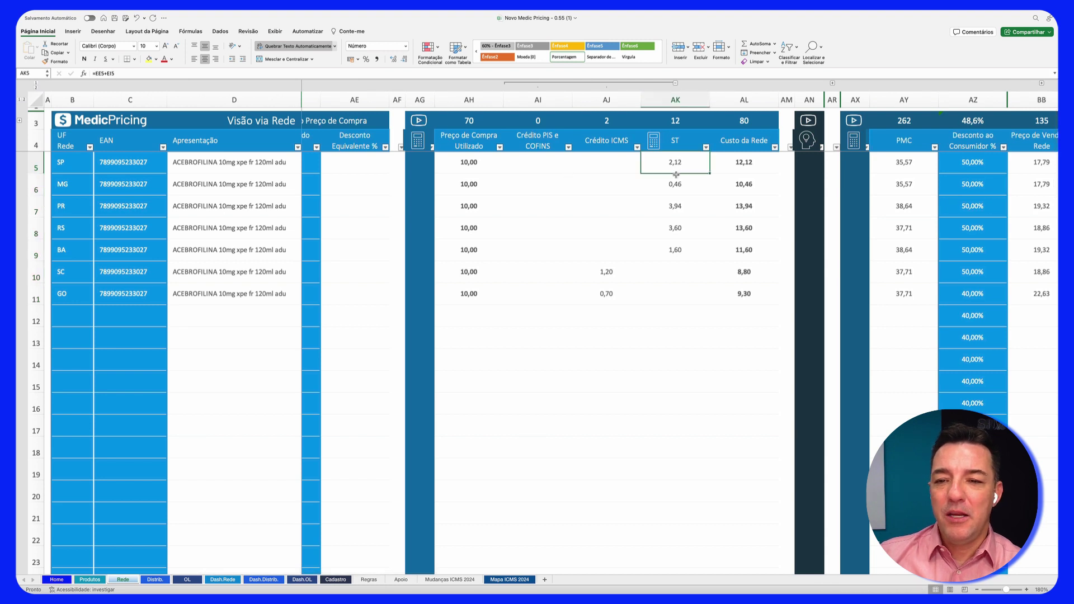
left_click(676, 184)
left_click(675, 207)
left_click(674, 223)
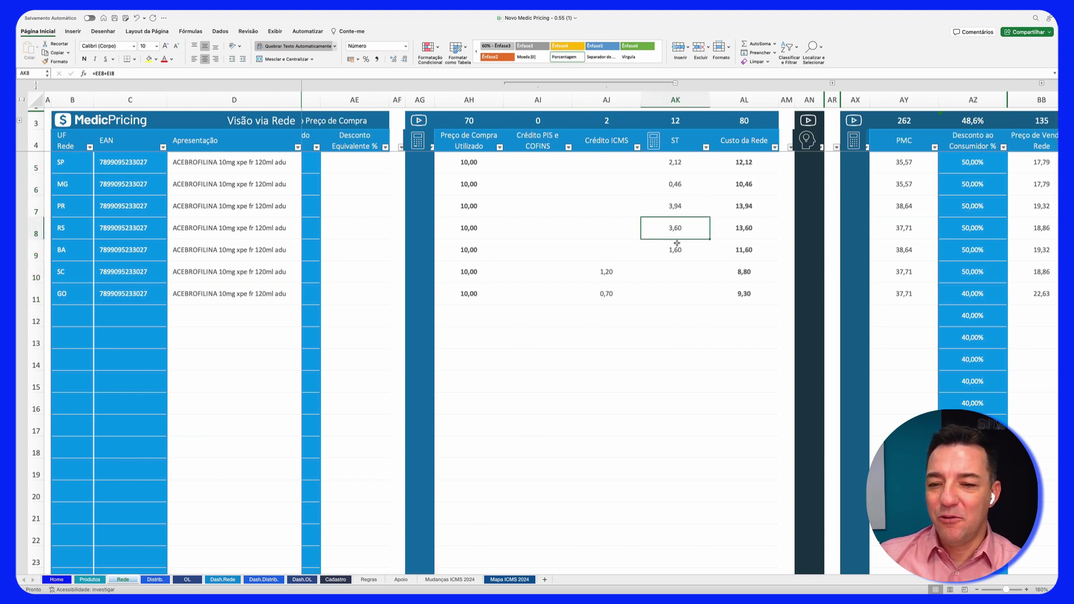
left_click(671, 248)
left_click(604, 277)
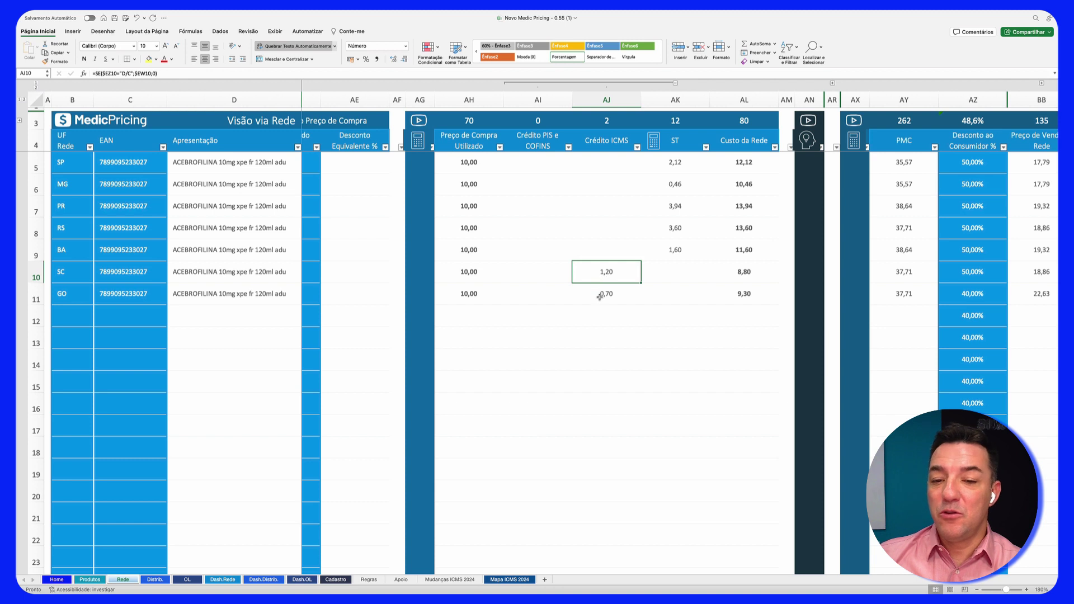
left_click(599, 296)
Inspect the Custo da Rede cells for SP, MG, PR, RS and BA one by one.
left_click(740, 160)
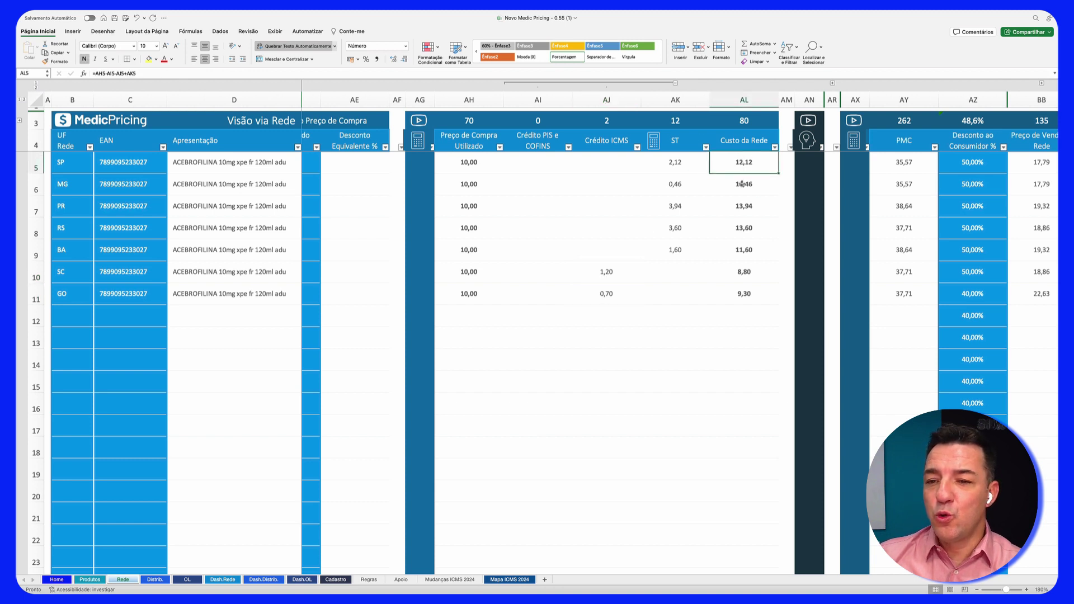
left_click(742, 183)
left_click(744, 207)
left_click(746, 227)
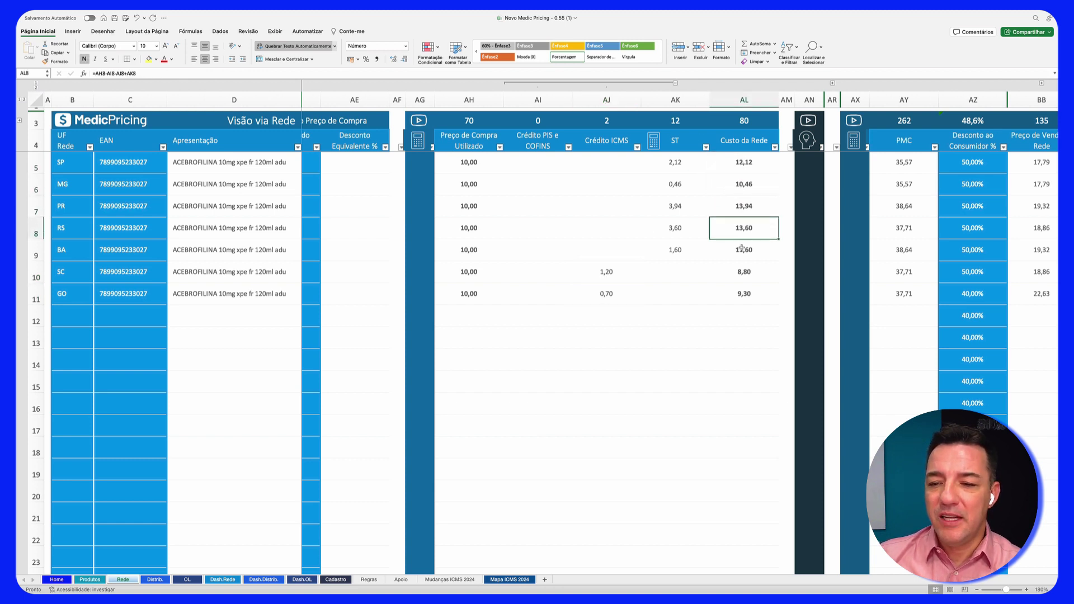
left_click(742, 249)
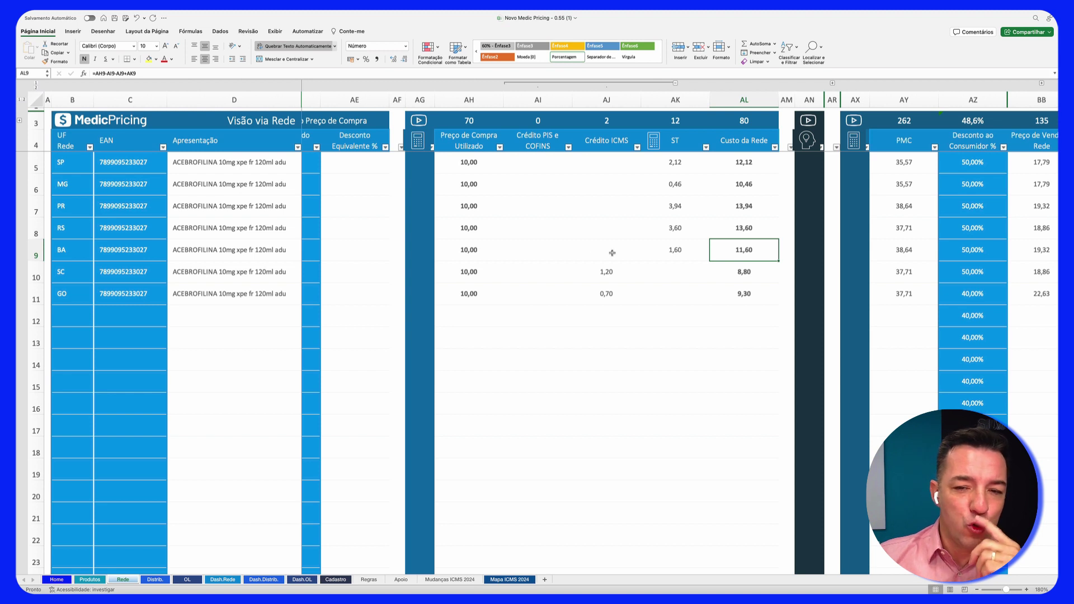
Clear the UF and EAN entries of the SC and GO rows (B10:C11).
left_click_drag(78, 274, 101, 288)
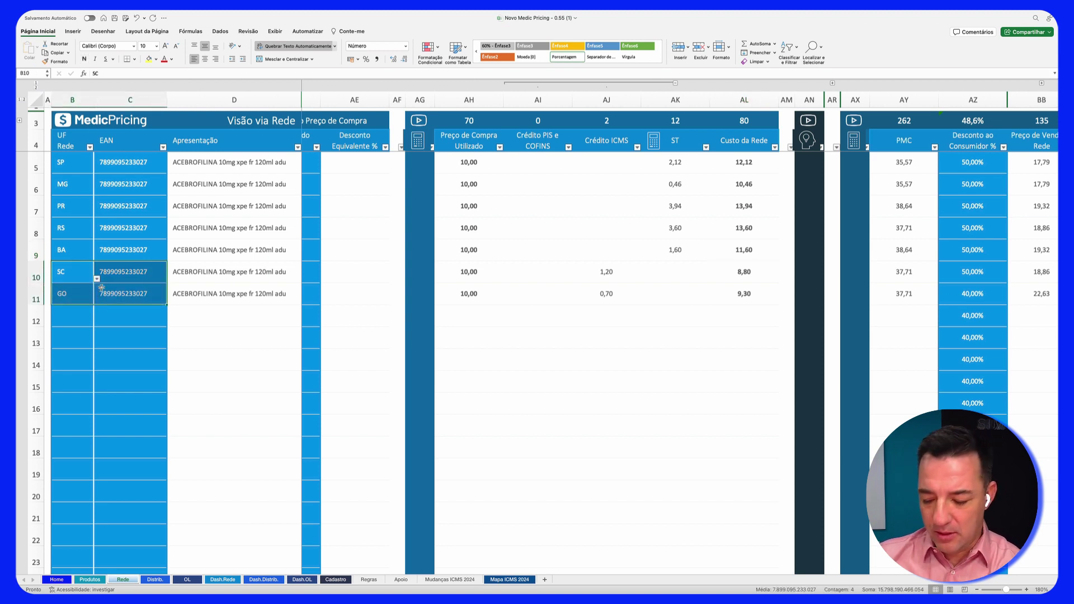
key("Delete")
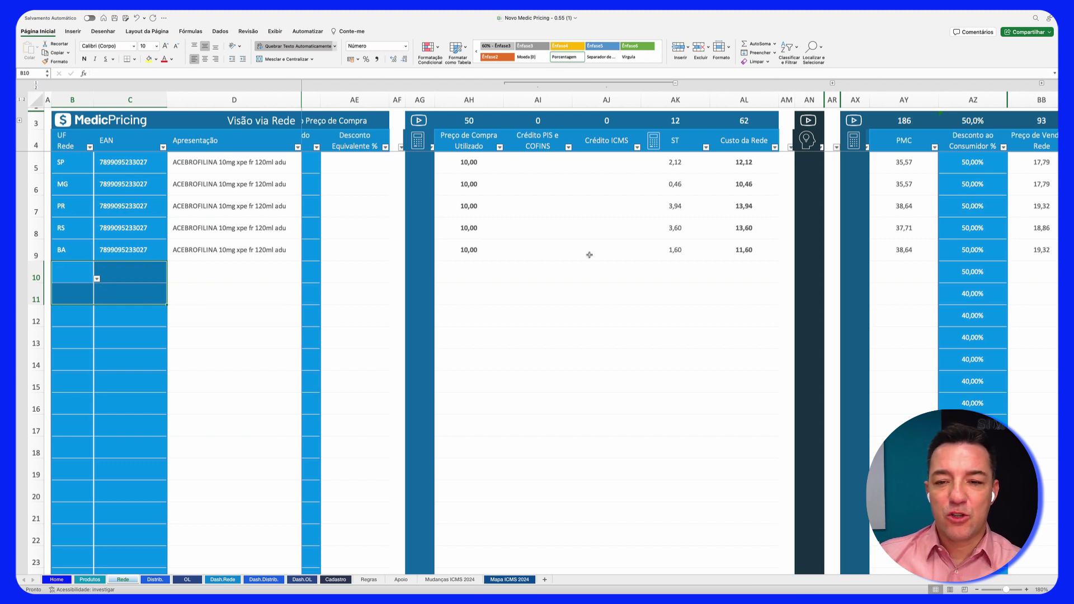
left_click(153, 259)
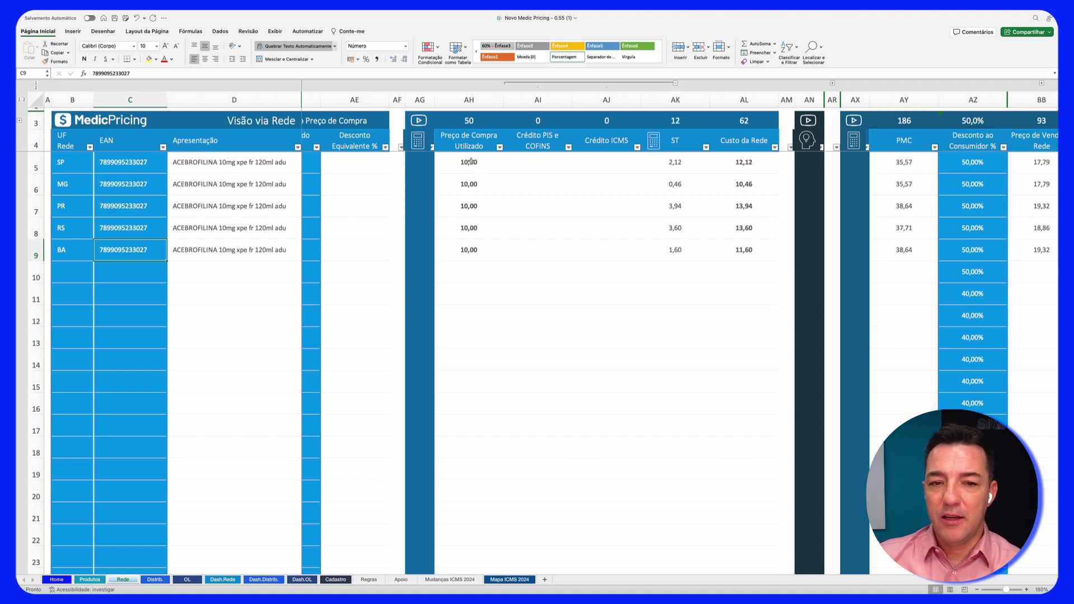
Review the Preço de Compra Utilizado cells for SP through BA and expand the collapsed Simule o Custo para Rede column group.
left_click_drag(478, 162, 478, 249)
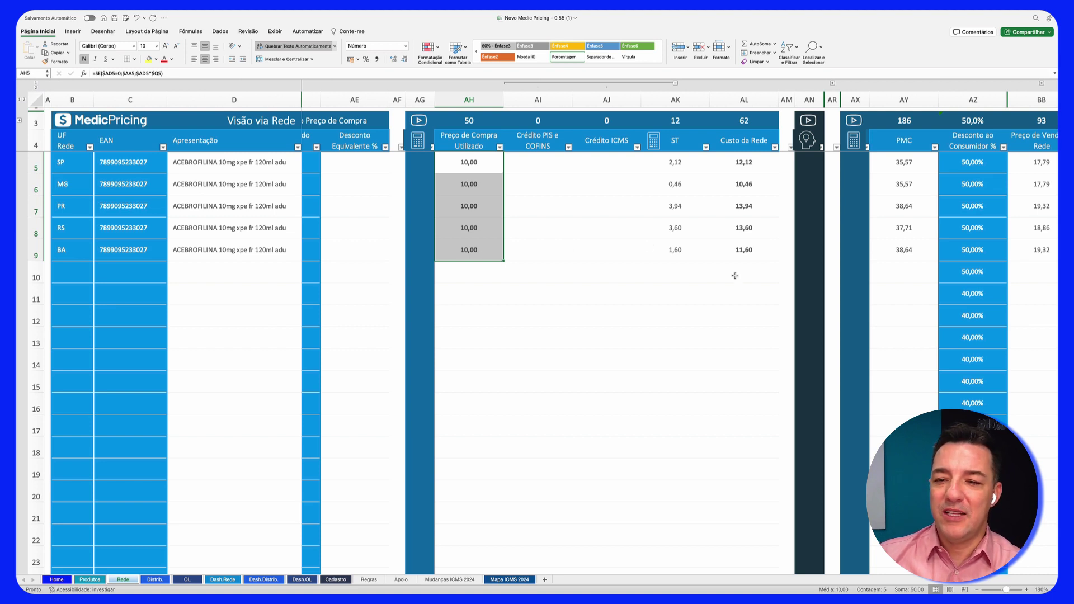
scroll(735, 276, "right", 2)
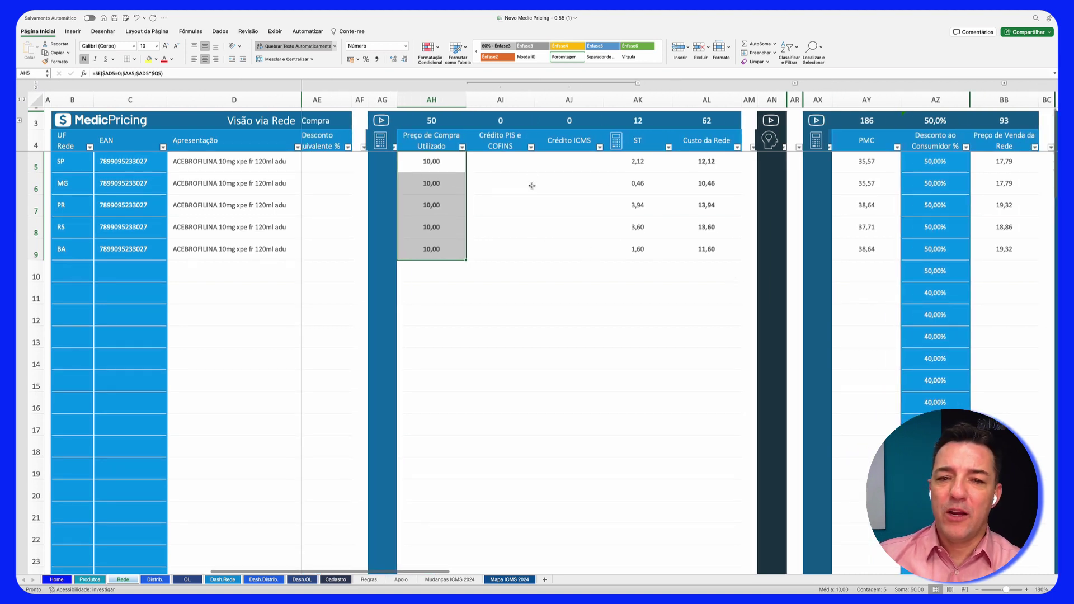
left_click(492, 159)
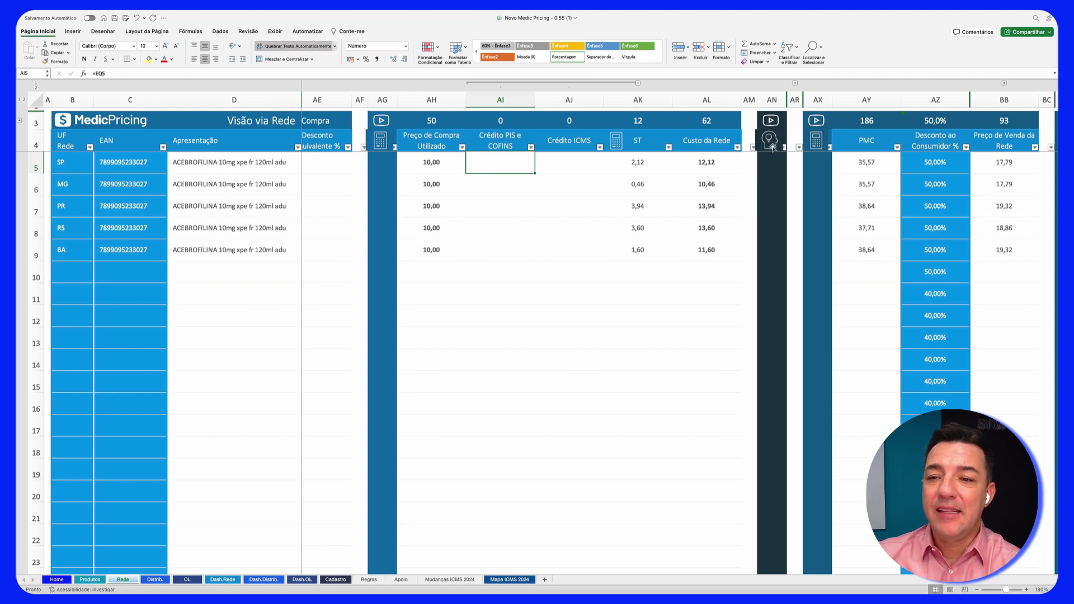
left_click(794, 83)
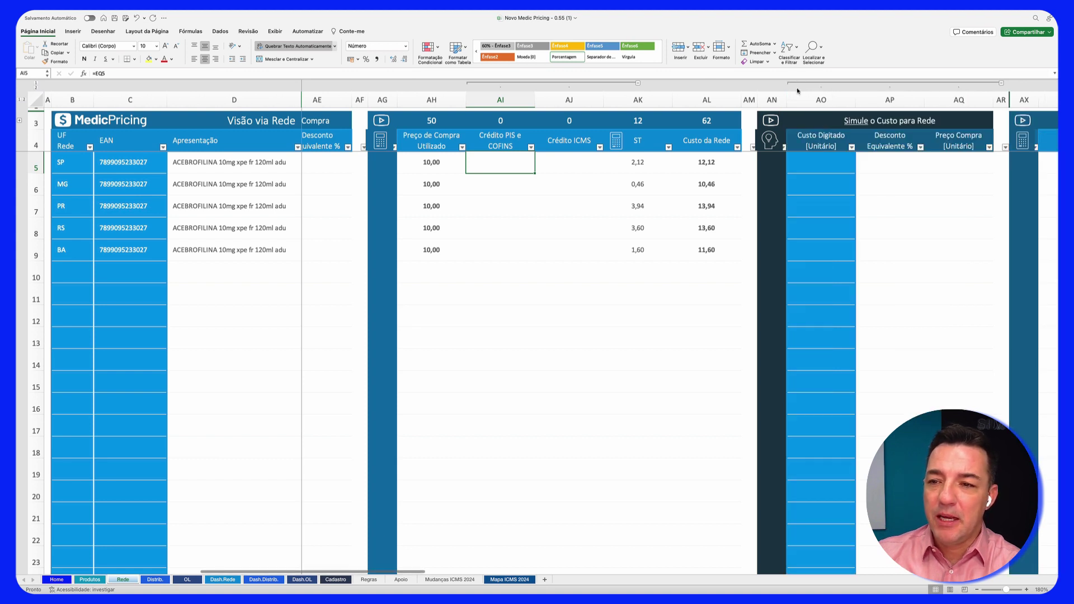
scroll(856, 188, "right", 3)
scroll(857, 188, "left", 2)
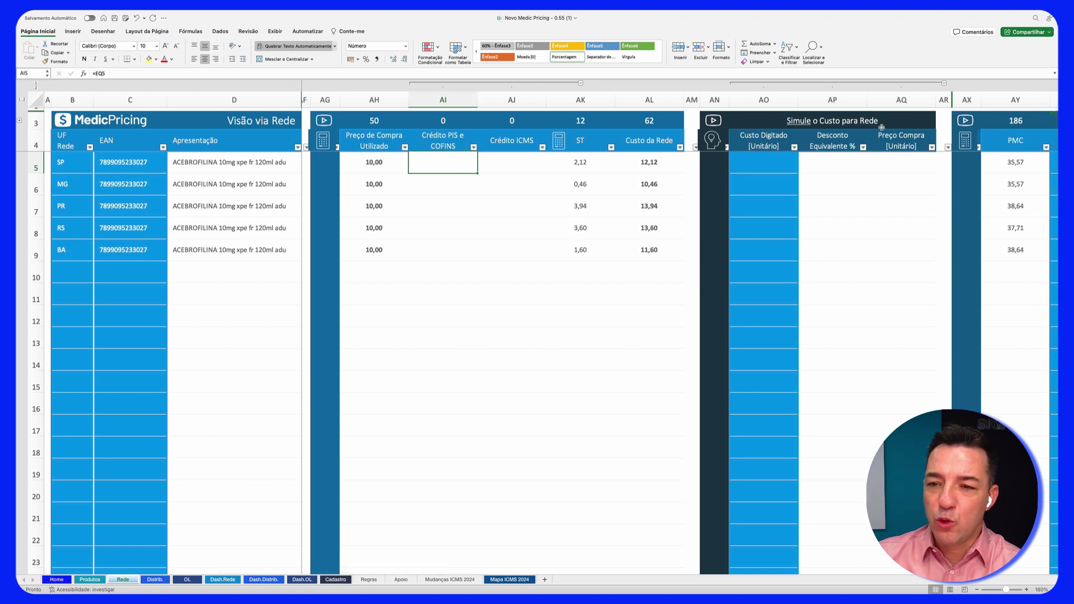
Examine the Custo Digitado, Desconto Equivalente % and Preço Compra columns of the simulation block alongside Custo da Rede for rows 5 to 9.
left_click_drag(780, 166, 776, 260)
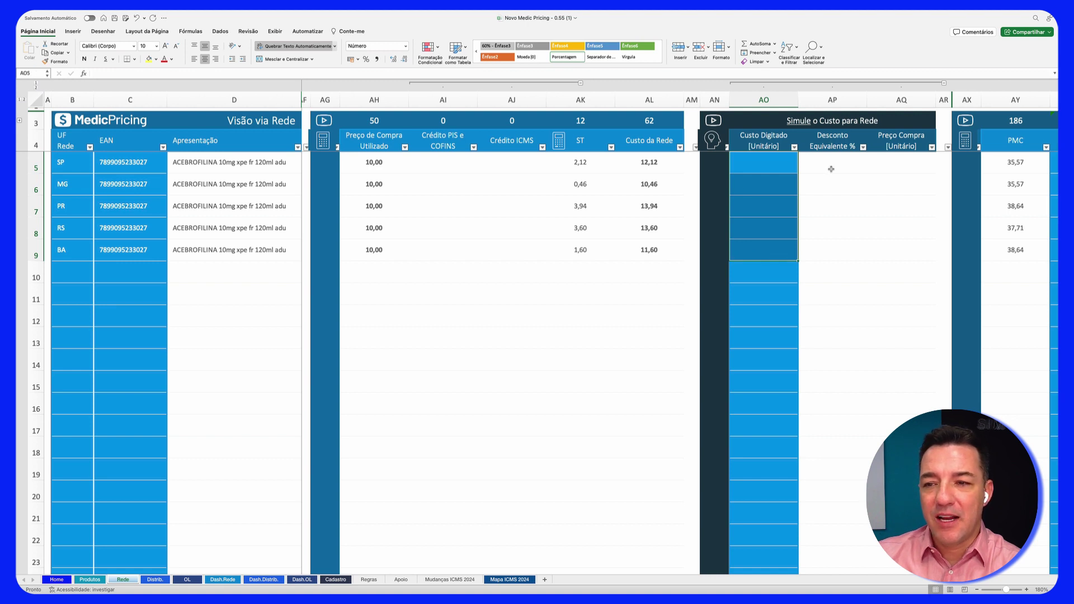
left_click_drag(831, 169, 832, 249)
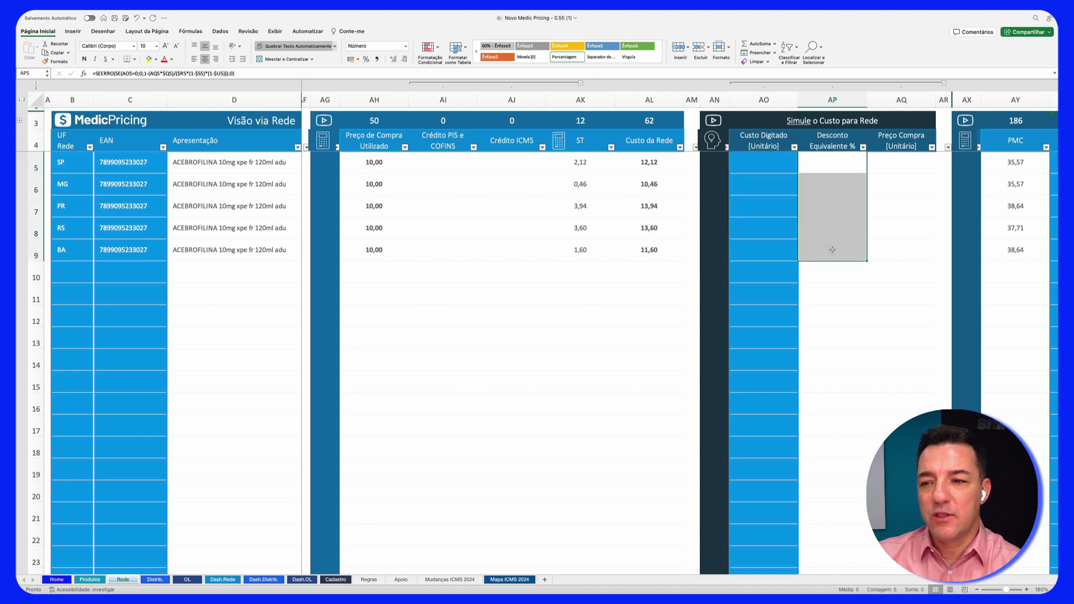
left_click_drag(907, 165, 907, 240)
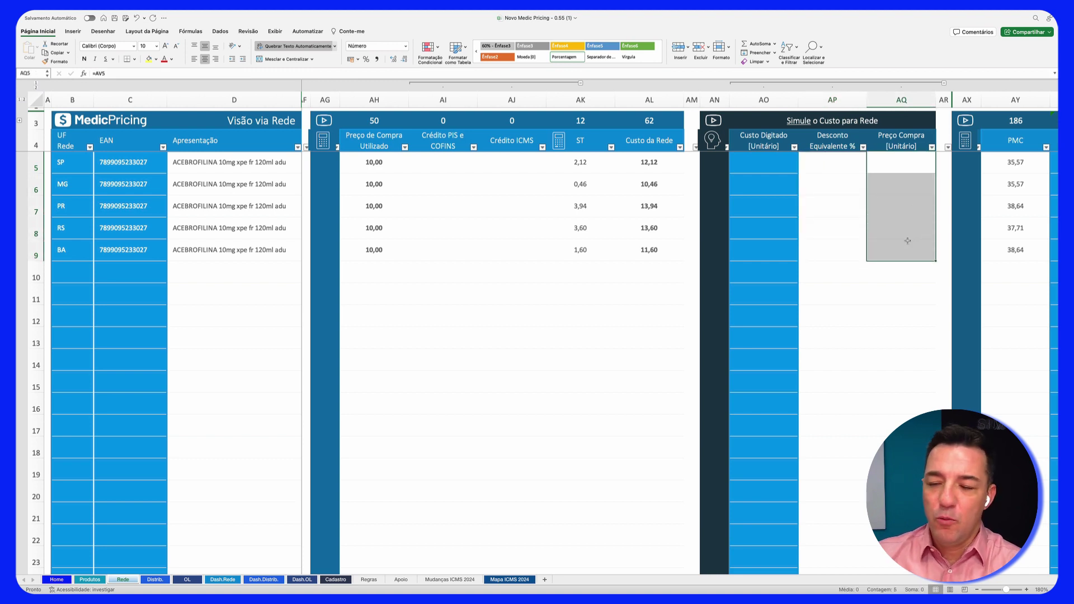
left_click_drag(904, 164, 886, 242)
left_click(751, 164)
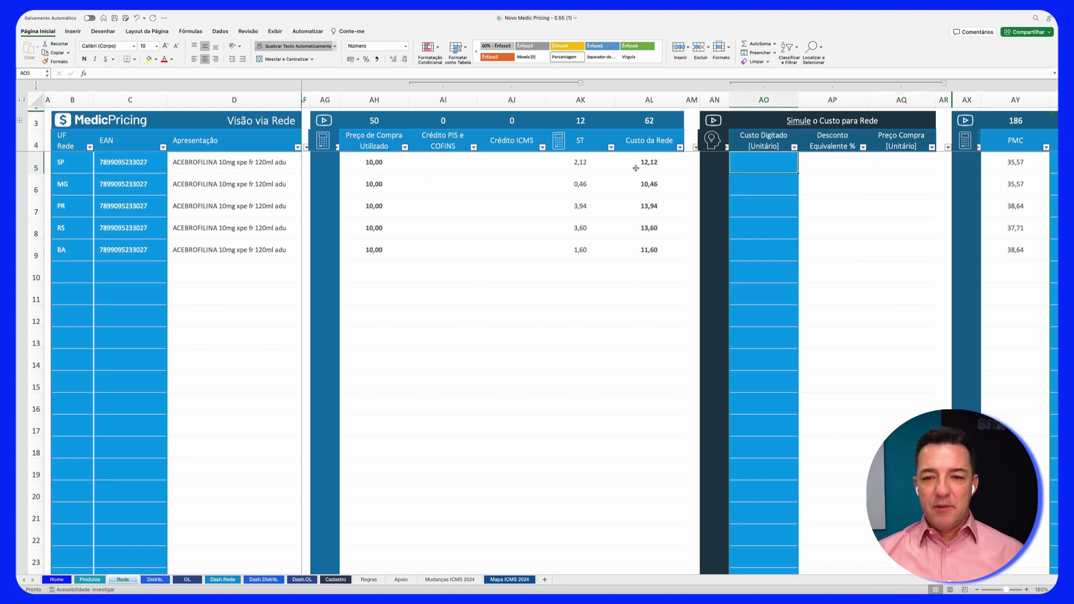
left_click_drag(658, 162, 652, 250)
Enter 12,90 as the Custo Digitado [Unitário] for the SP row (AO5).
left_click(755, 162)
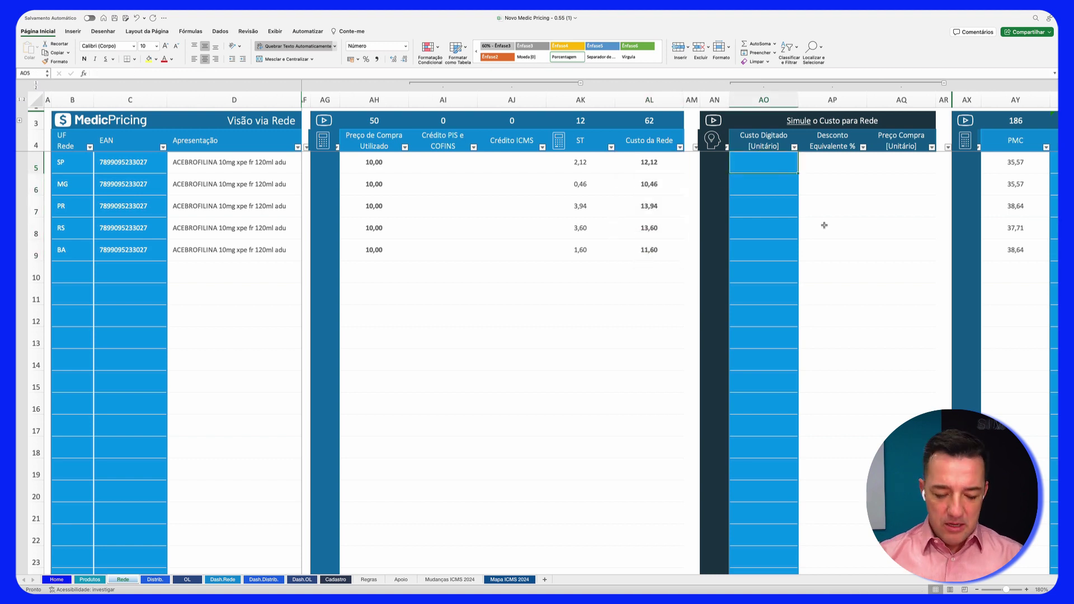
type("12,9")
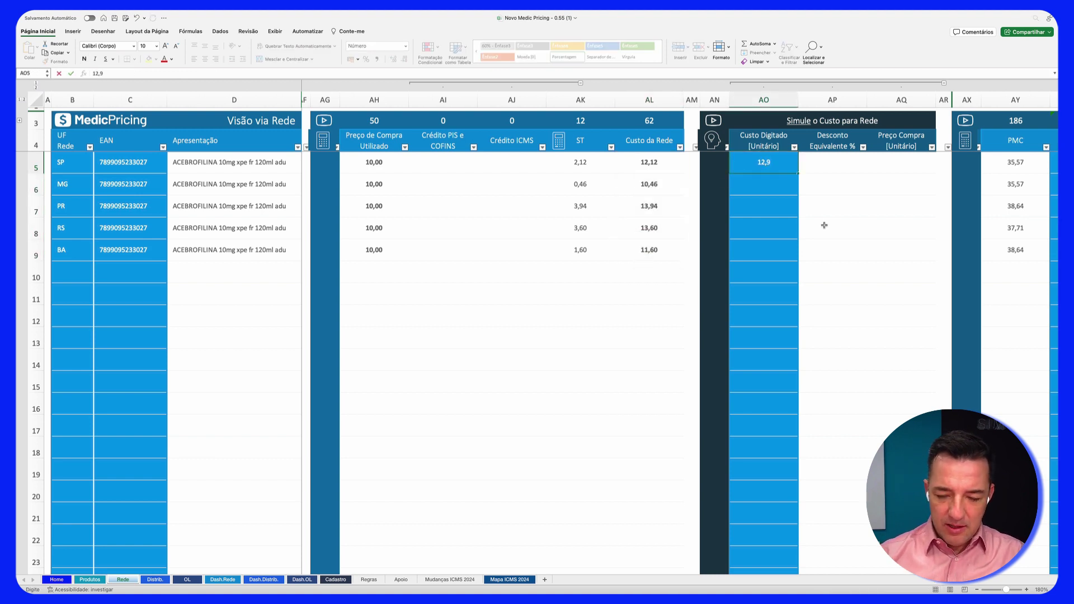
type("0")
key("Return")
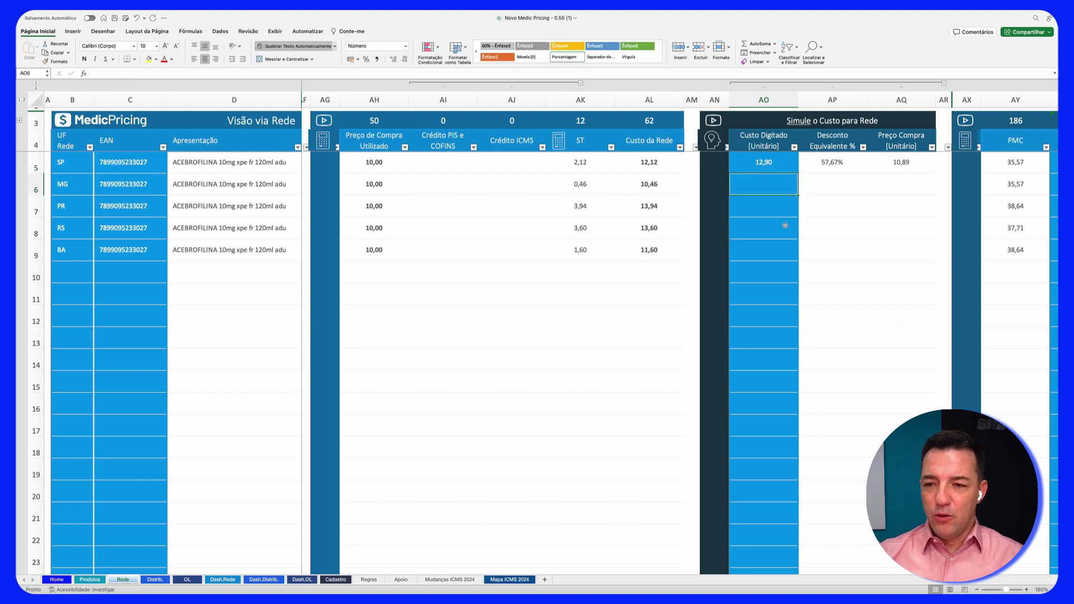
Copy the SP row's Custo Digitado [Unitário] of 12,90 to the MG, PR, RS and BA rows (AO6:AO9).
left_click(775, 165)
key("super+c")
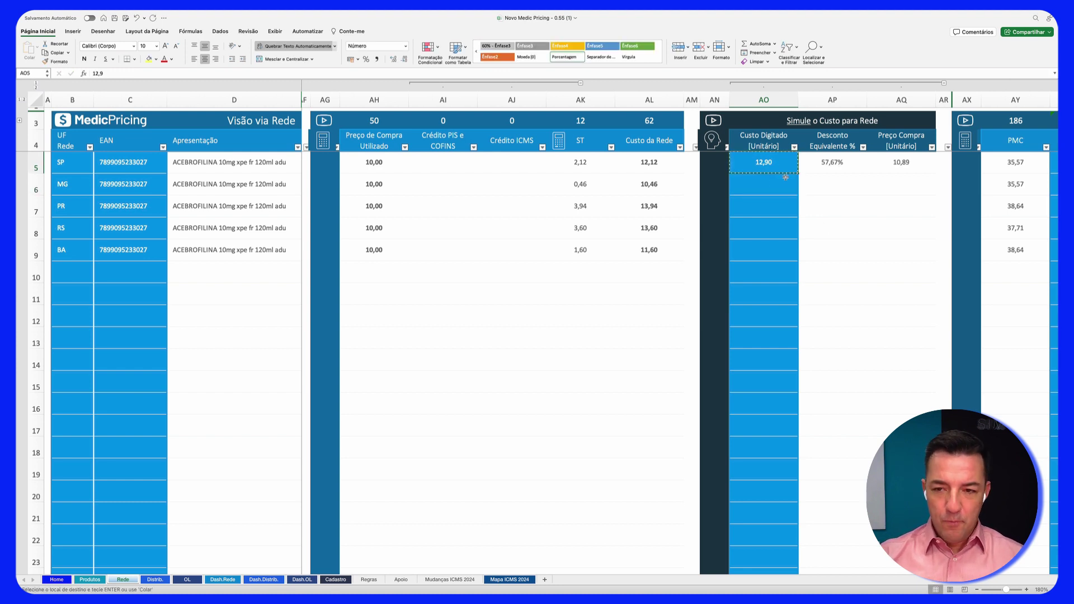
left_click_drag(775, 179, 764, 247)
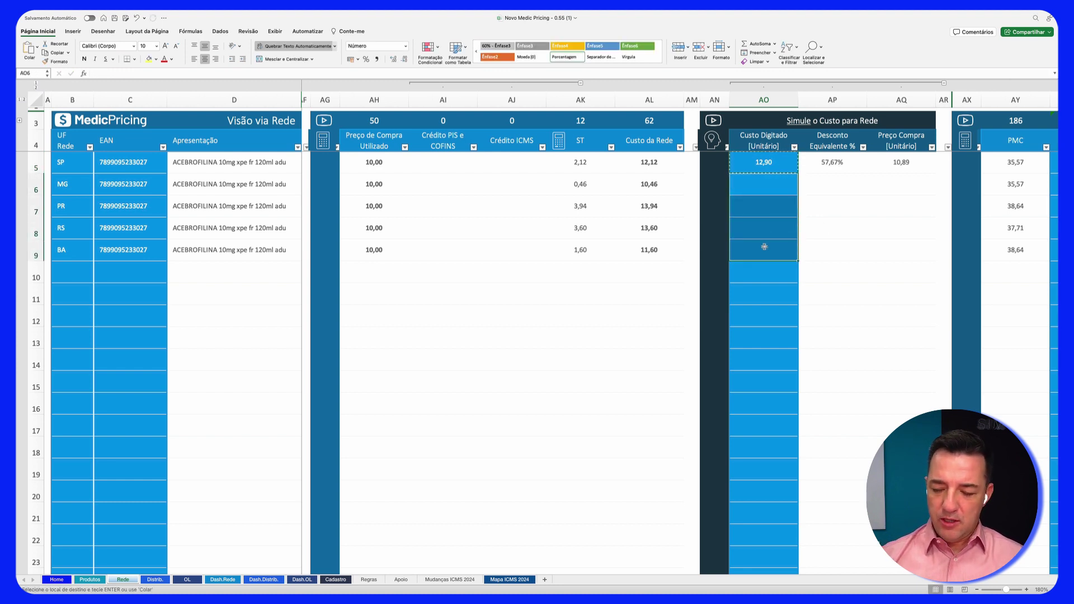
key("Return")
Review the Custo Digitado and Desconto Equivalente % cells of the simulation block for SP through BA.
left_click(763, 165)
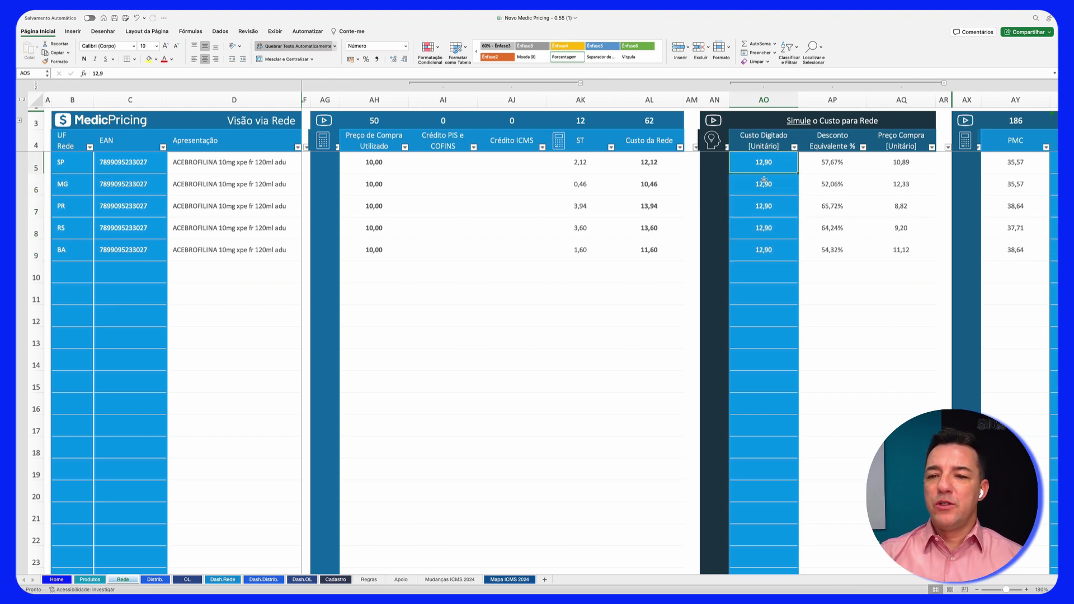
left_click(763, 185)
left_click(764, 205)
left_click(763, 227)
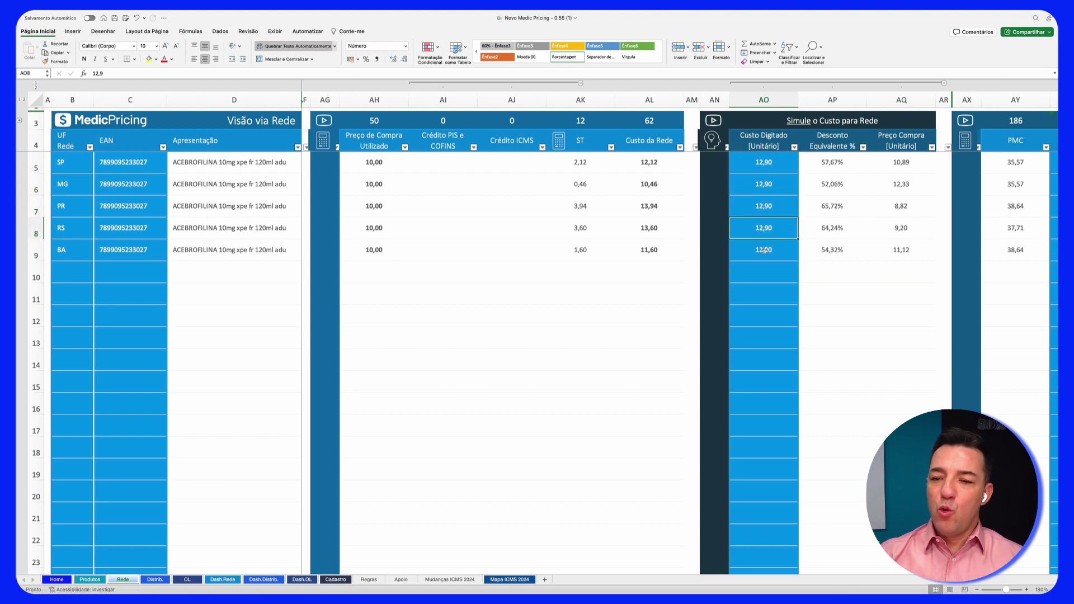
left_click_drag(779, 164, 777, 253)
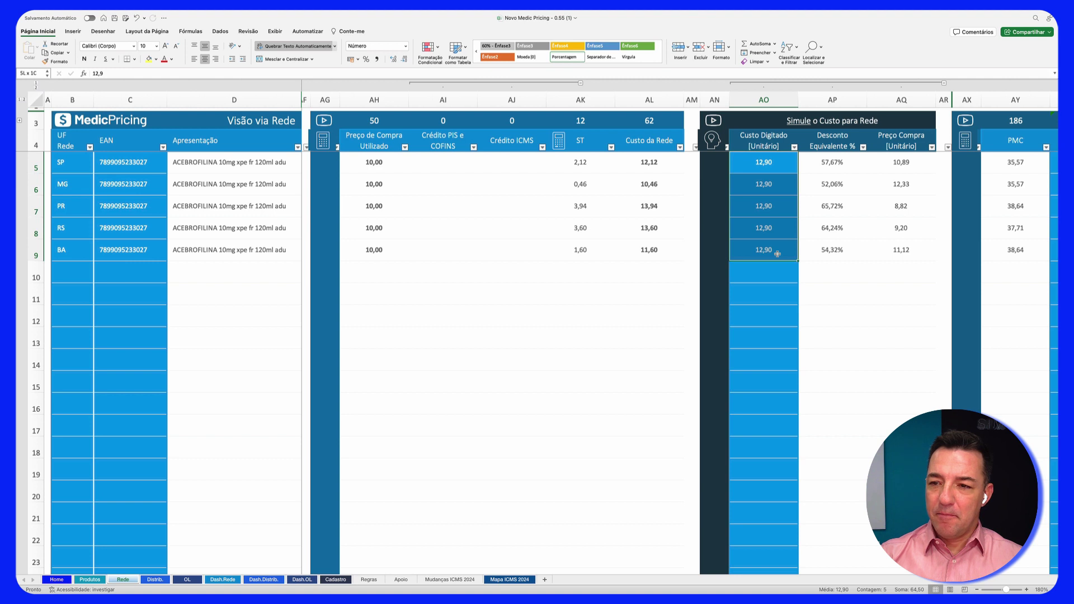
left_click_drag(831, 164, 831, 248)
left_click_drag(837, 161, 834, 249)
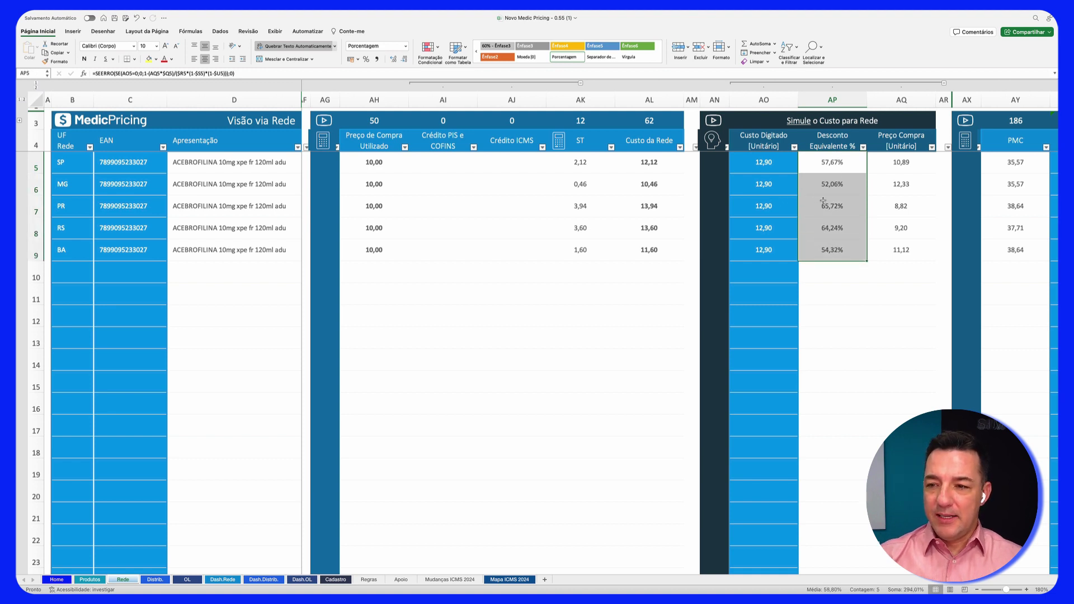
Examine the simulated Preço Compra [Unitário] of each state in AQ5:AQ9.
scroll(822, 200, "right", 3)
left_click_drag(758, 162, 763, 251)
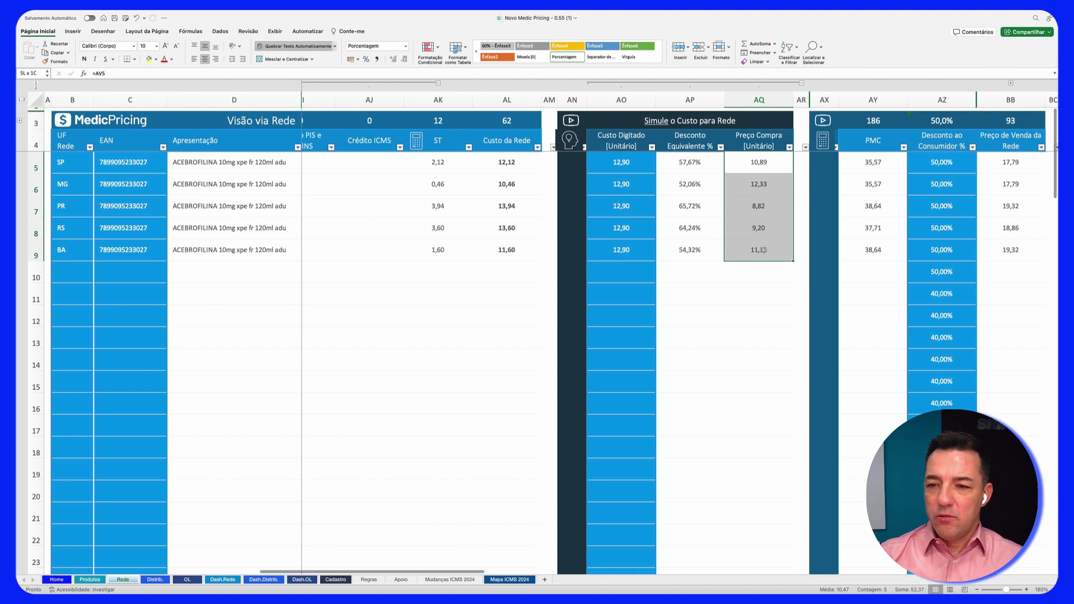
left_click(770, 162)
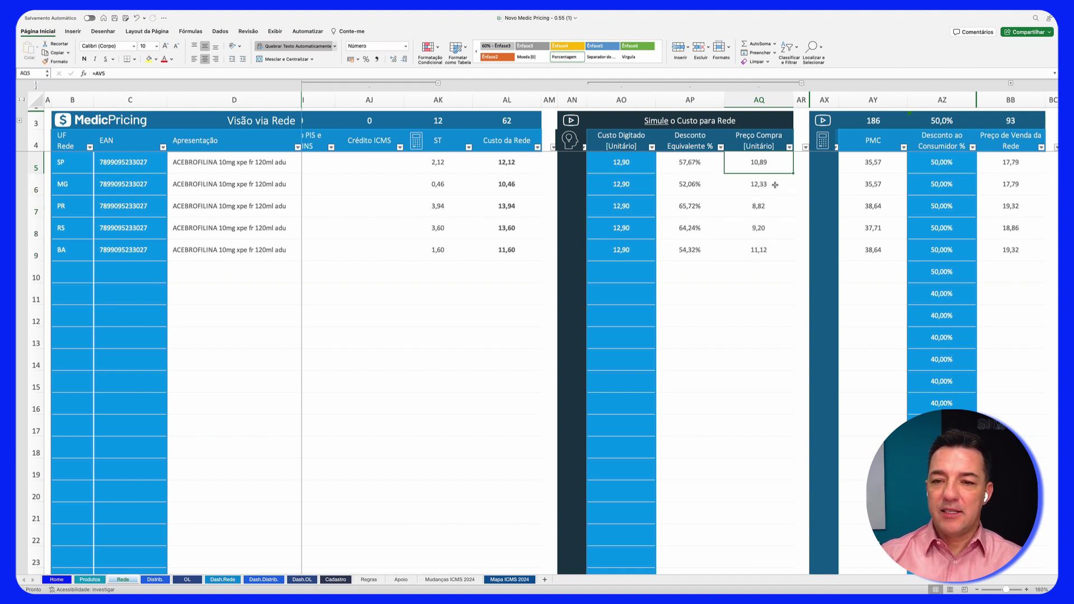
left_click(774, 185)
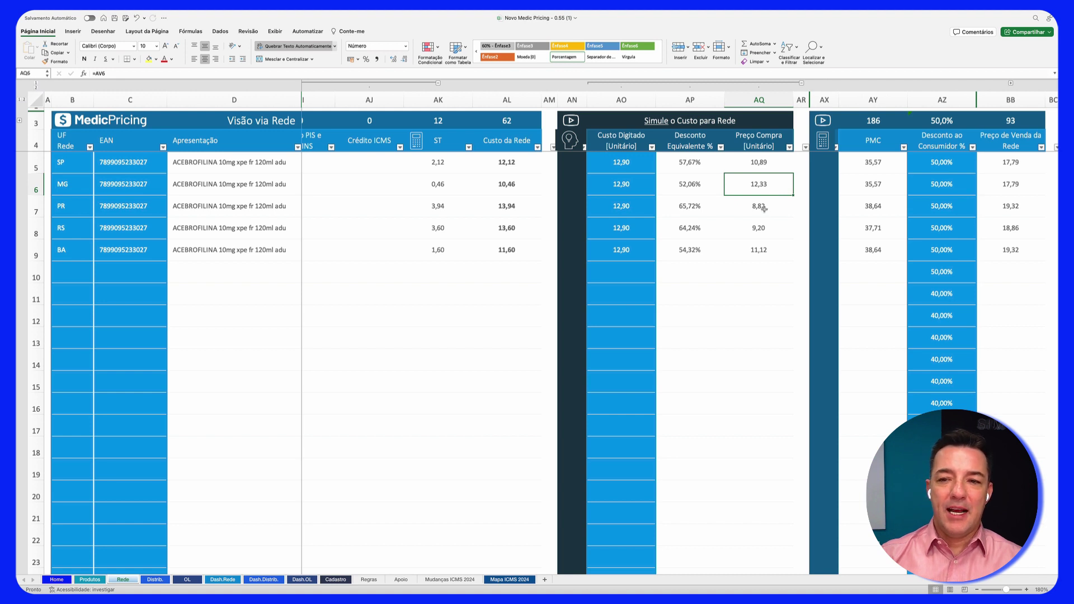
left_click(764, 209)
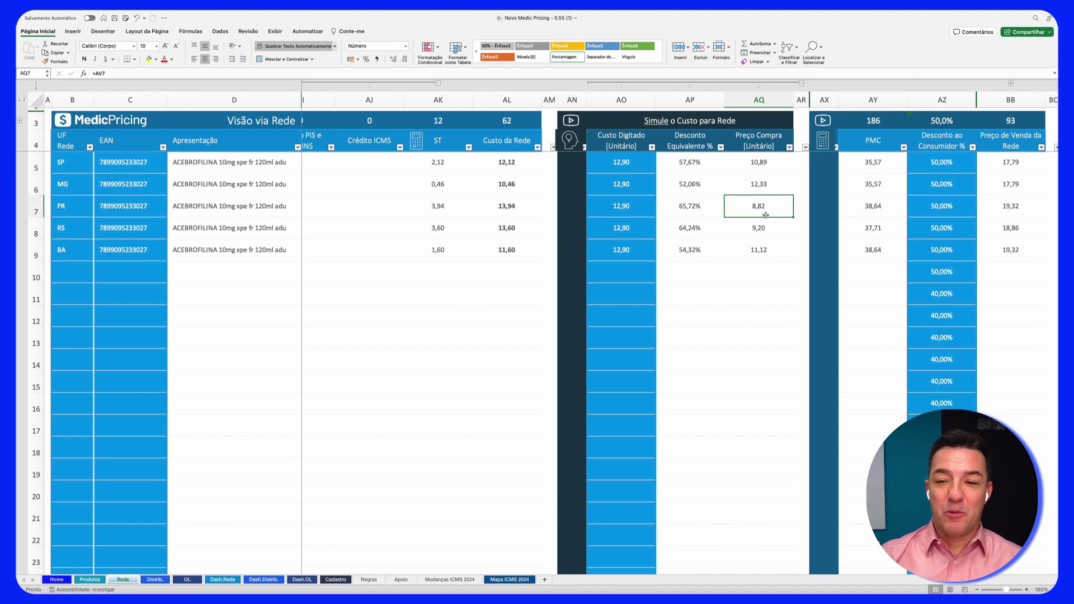
left_click(762, 227)
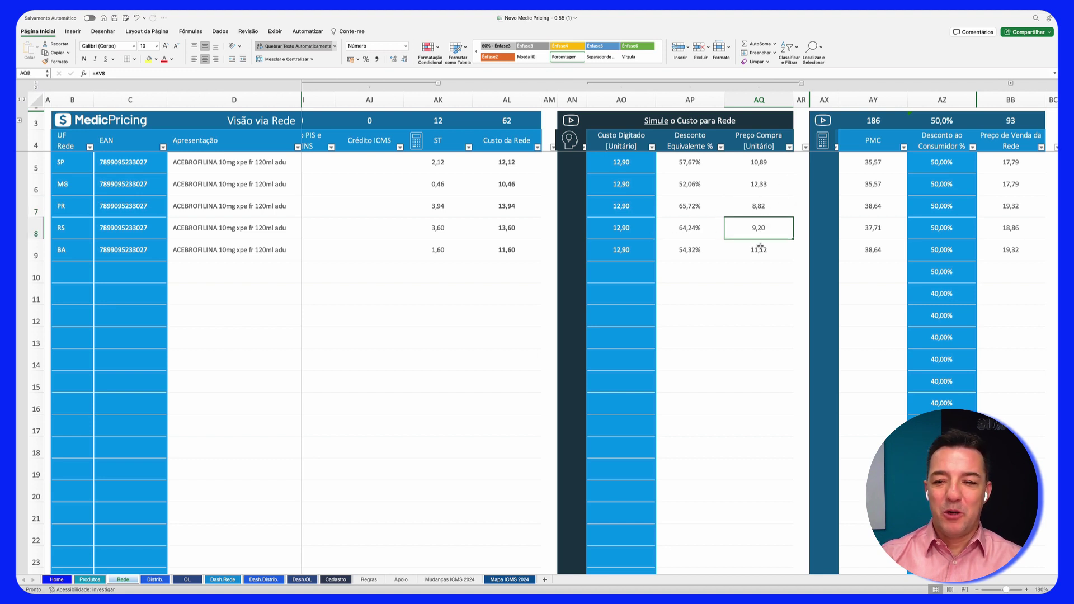
left_click(759, 250)
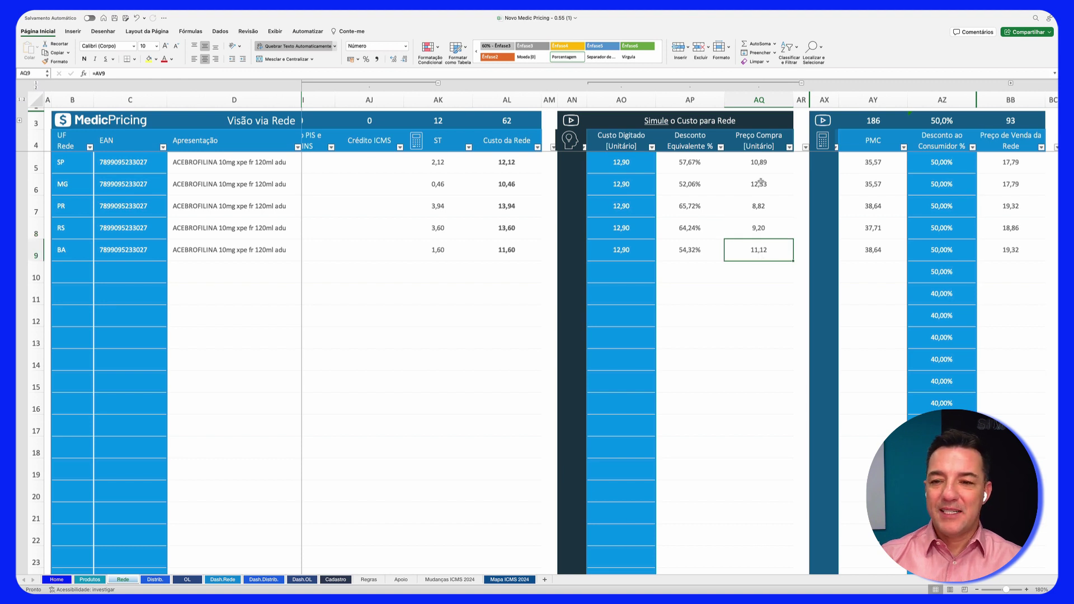
left_click_drag(758, 163, 759, 250)
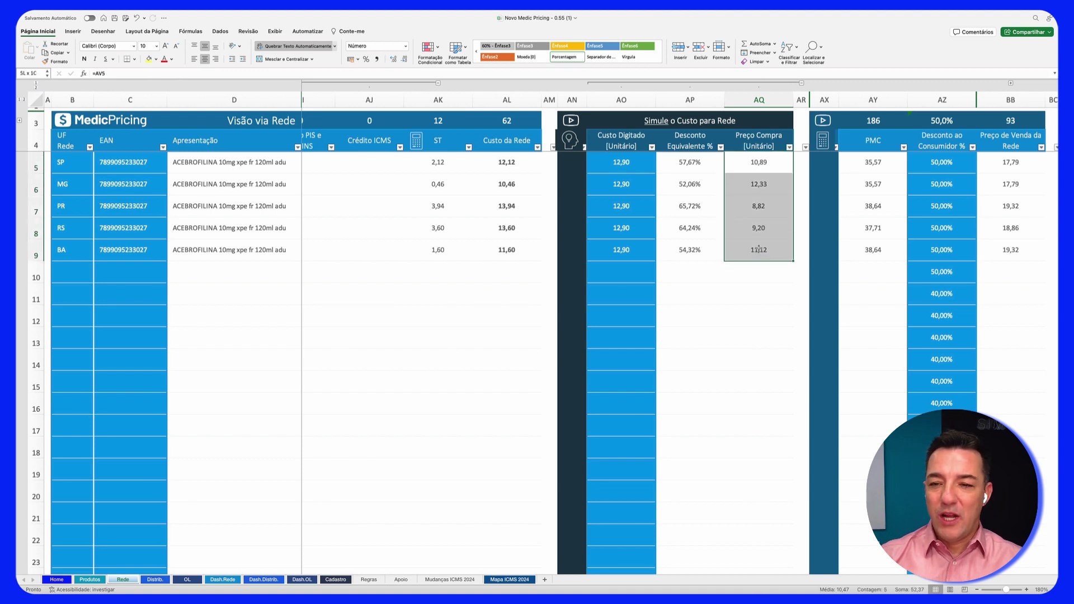
left_click(756, 161)
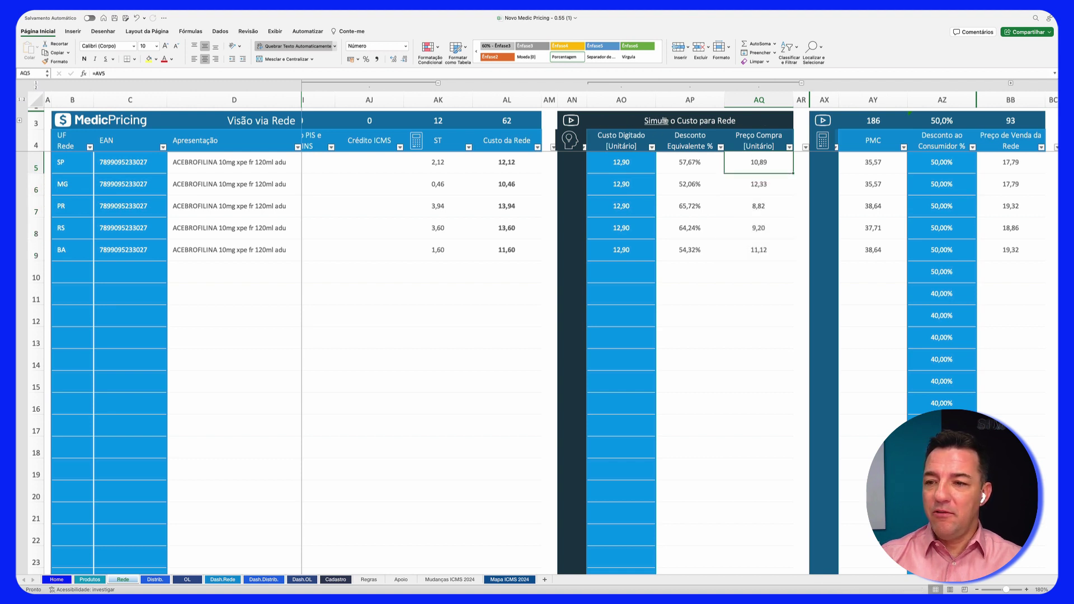
Compare the SP Custo da Rede (AL5) with the Custo column of the profit block for the SP and MG rows.
scroll(718, 179, "left", 3)
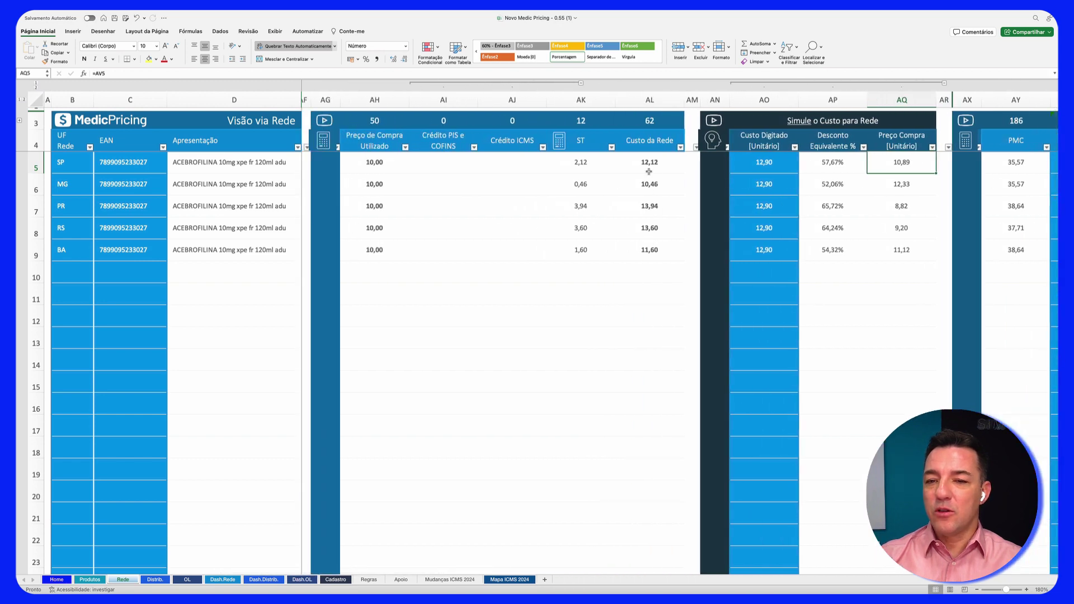
left_click(650, 163)
scroll(713, 175, "right", 10)
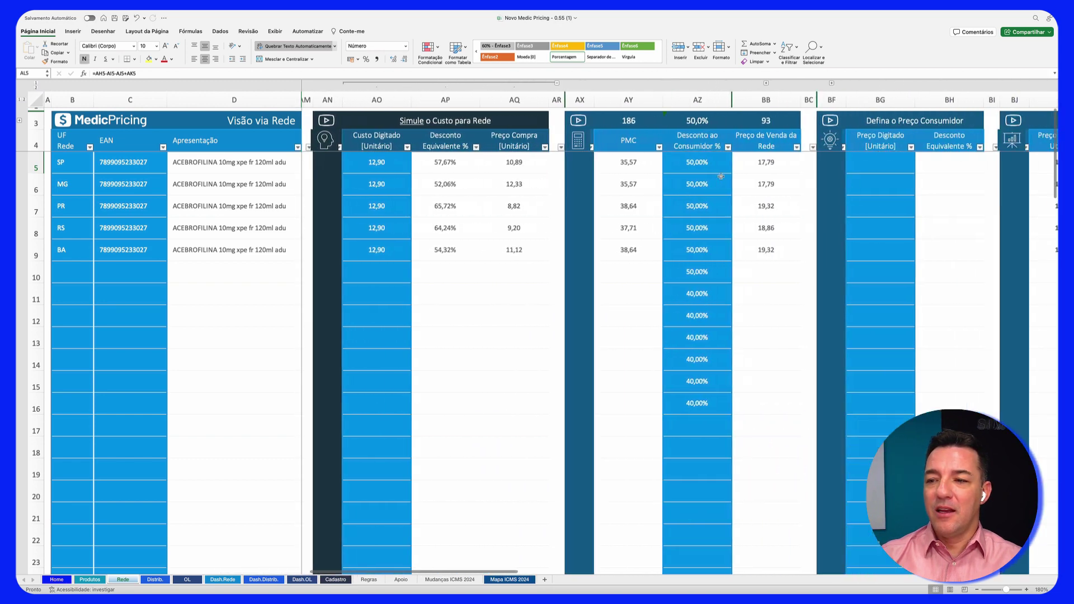
scroll(720, 177, "right", 5)
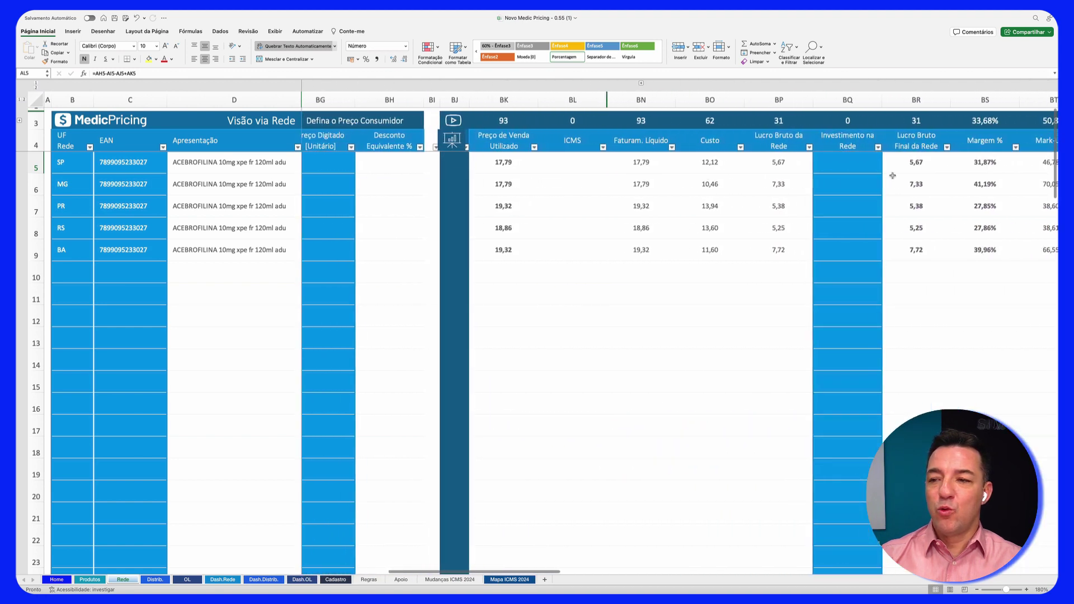
left_click(695, 163)
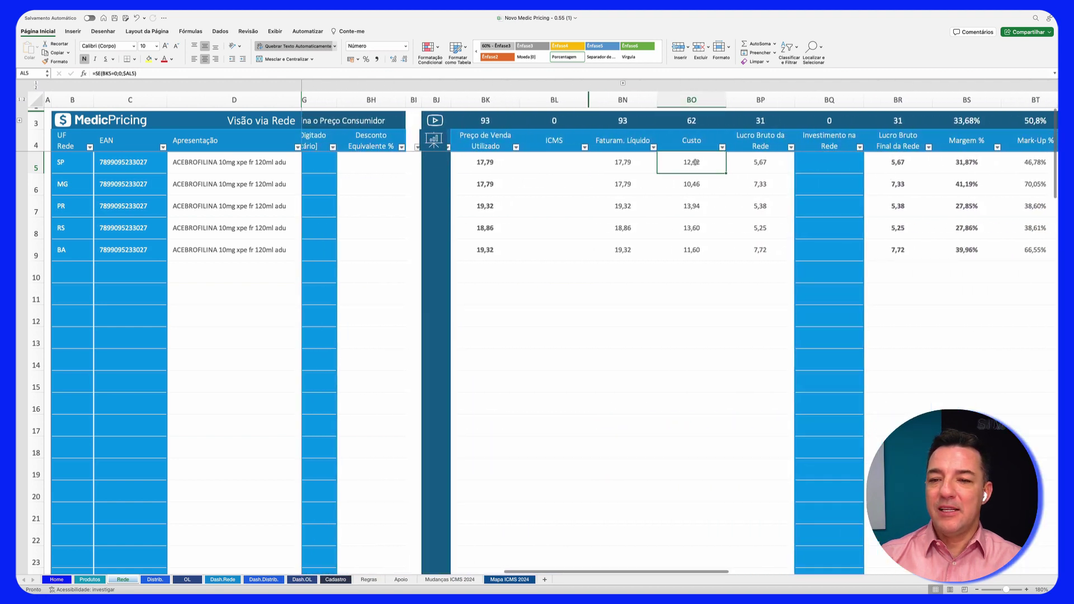
left_click(698, 190)
scroll(694, 205, "left", 5)
scroll(694, 204, "left", 10)
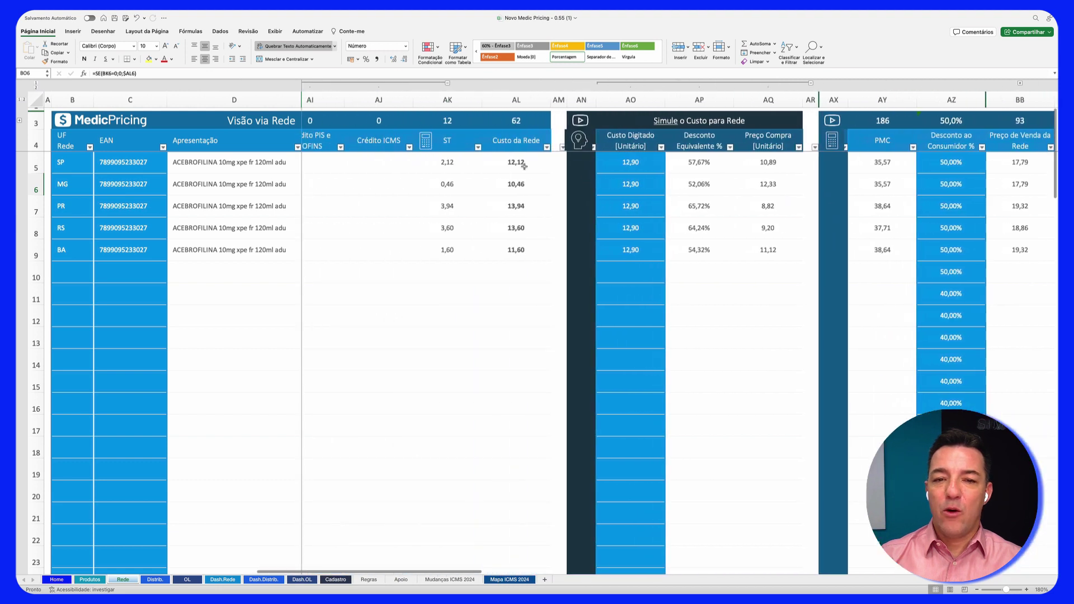
Review the Custo da Rede of each state in AL5:AL9 and collapse the Crédito PIS e COFINS and Crédito ICMS column group.
left_click(520, 163)
left_click(518, 184)
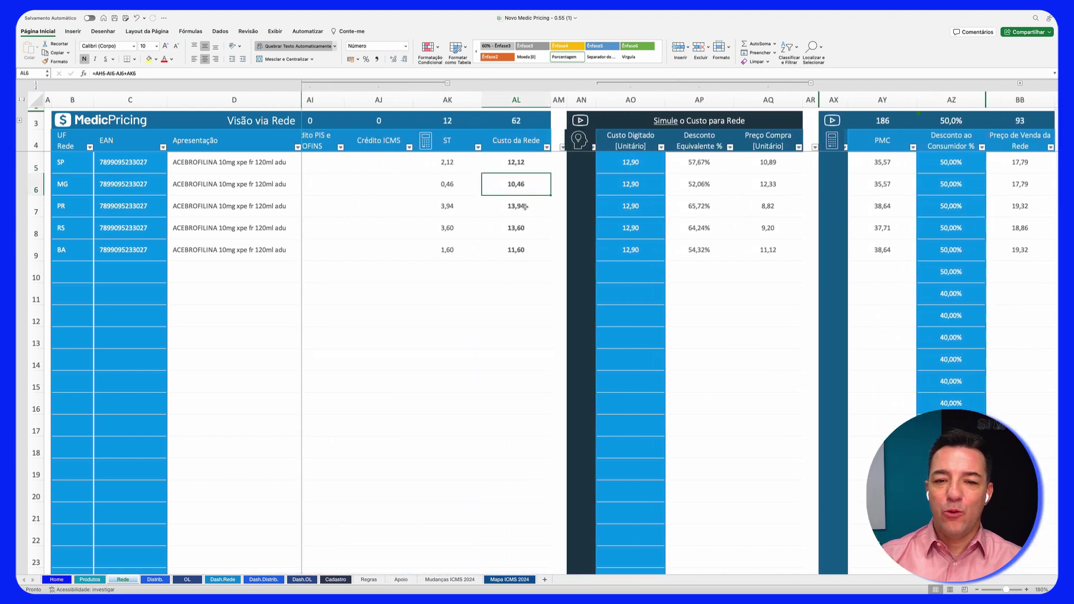
left_click(518, 206)
left_click(517, 228)
left_click(517, 252)
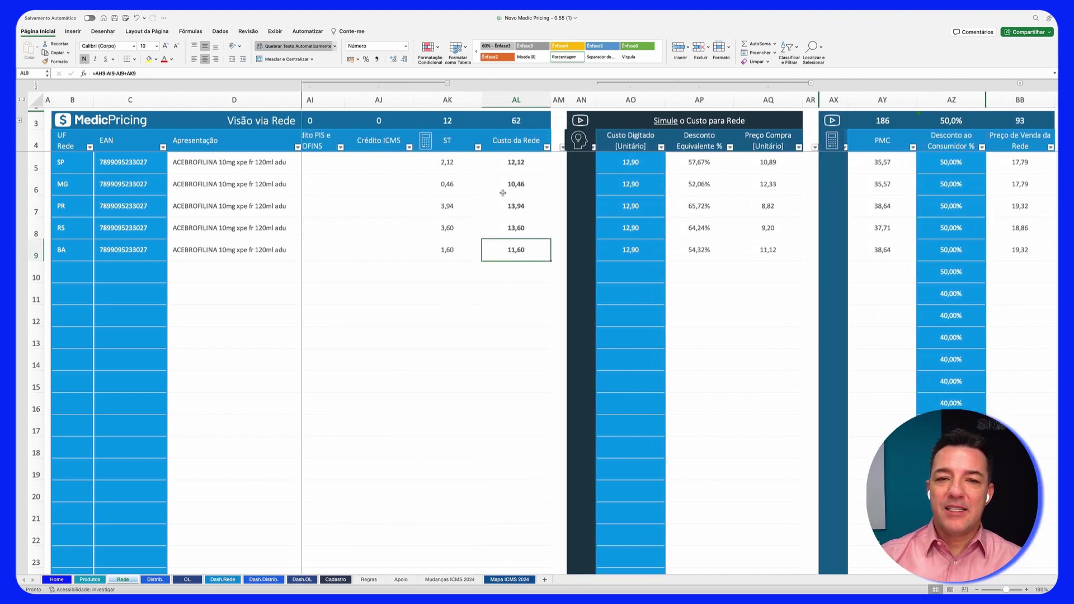
left_click(446, 83)
scroll(592, 165, "left", 5)
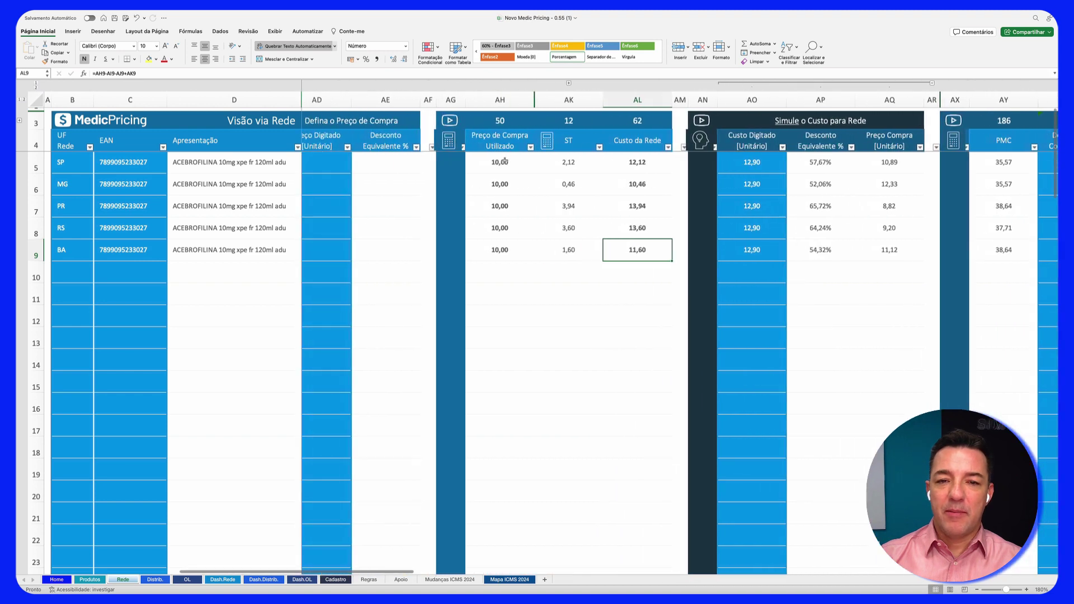
Paste the Desconto Equivalente % results (AP5:AP9) as values into Desconto Rede % from T5 down, and clear the leftover discounts in T10:T11.
scroll(761, 170, "right", 1)
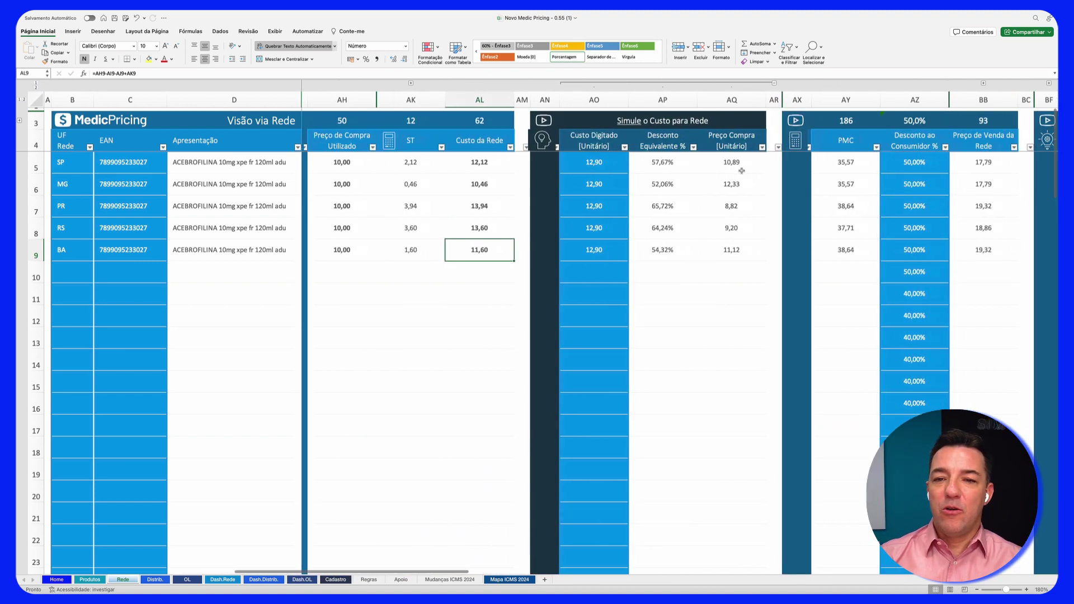
left_click_drag(663, 163, 658, 248)
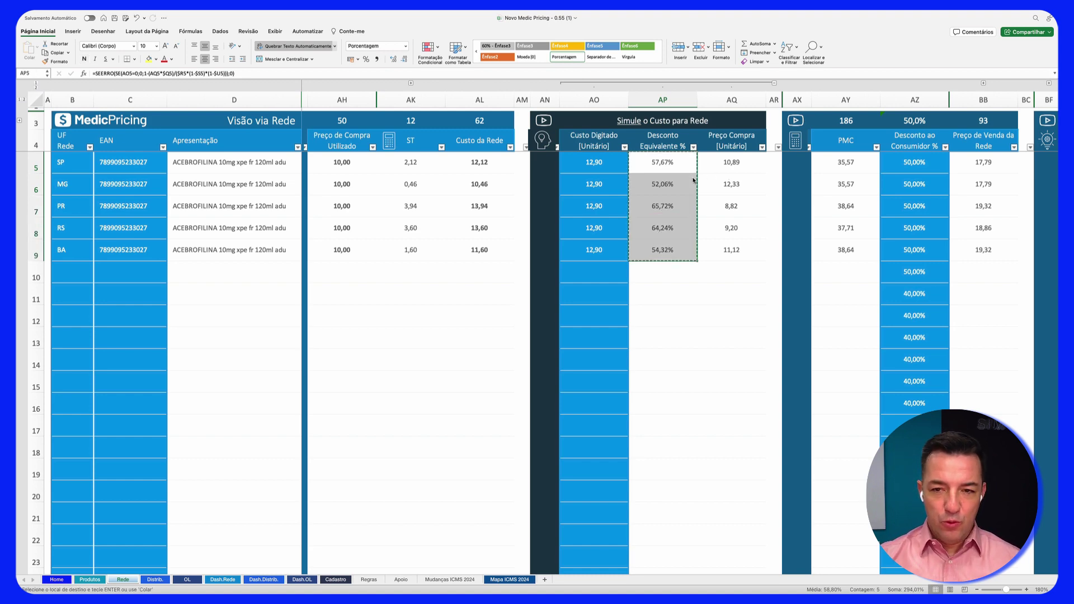
scroll(694, 180, "left", 10)
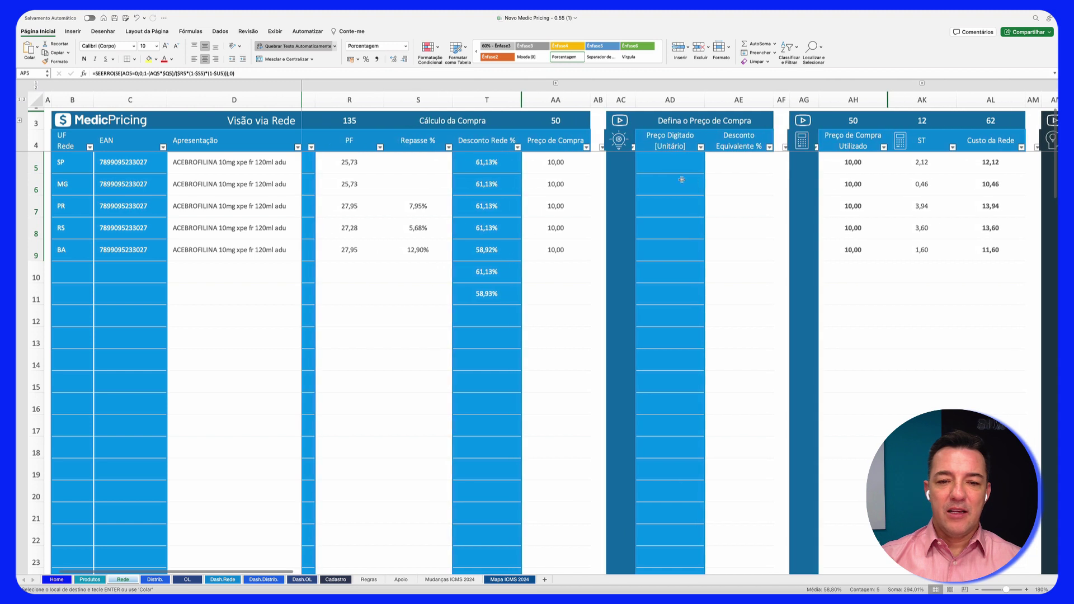
left_click(496, 163)
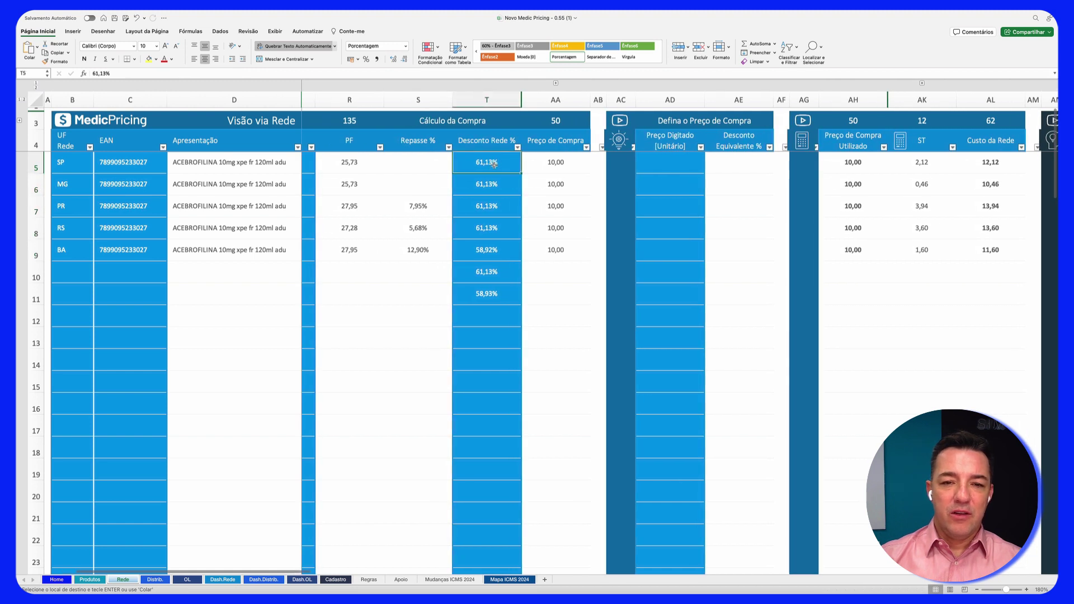
left_click(38, 49)
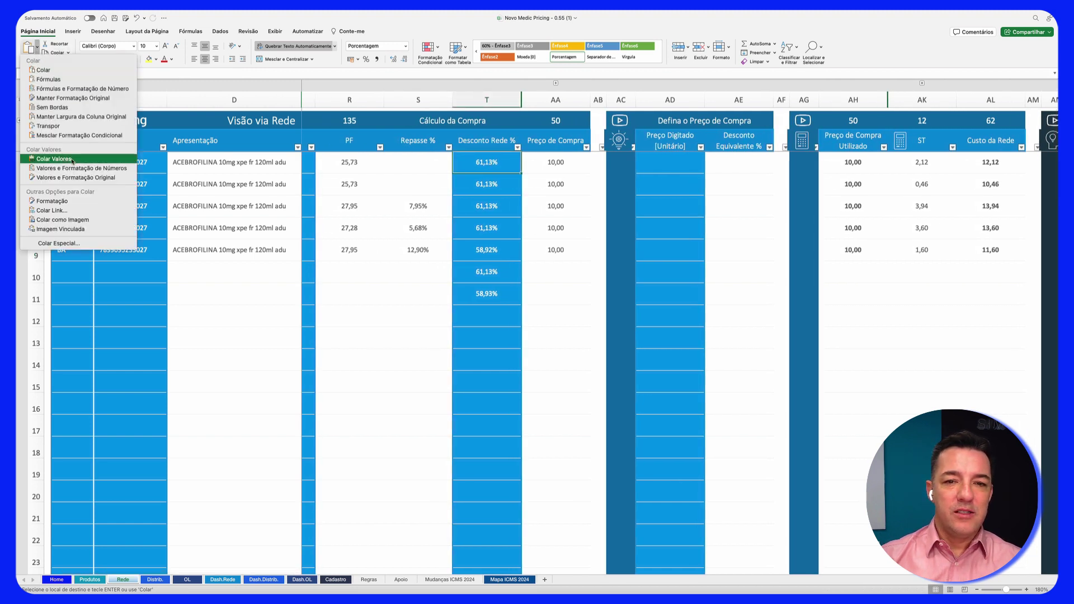
left_click(54, 159)
left_click_drag(487, 272, 489, 295)
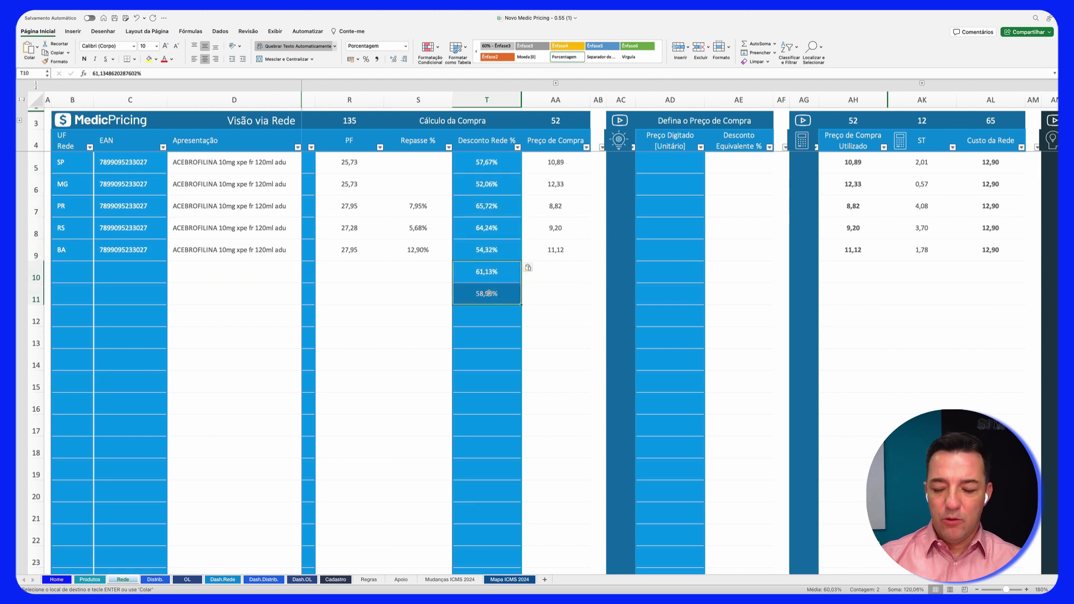
left_click(595, 292)
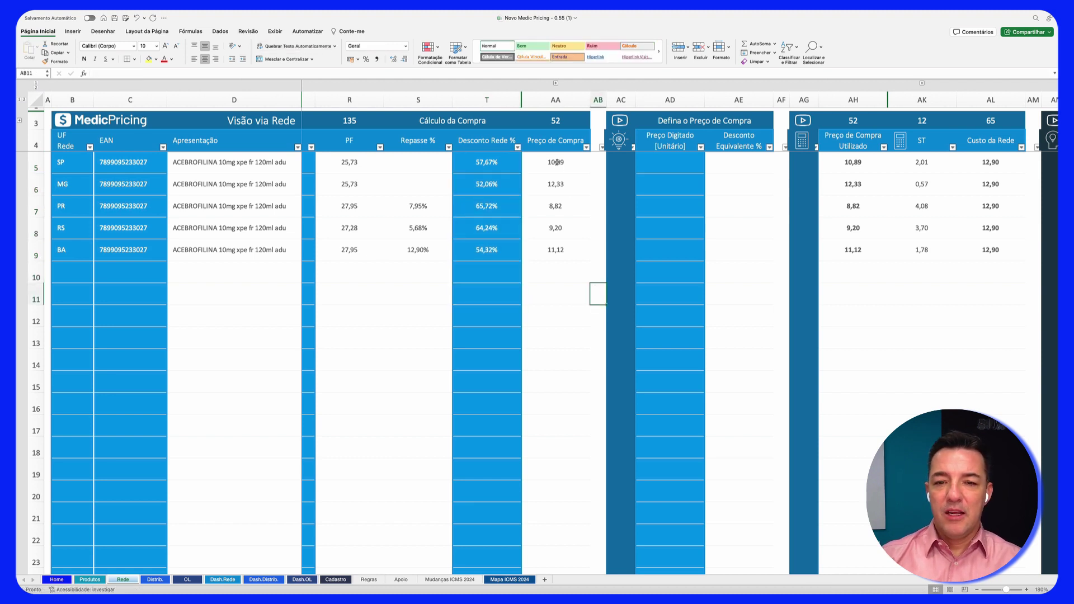
Check the recalculated Preço de Compra of each state in AA5:AA9.
left_click_drag(556, 162, 556, 251)
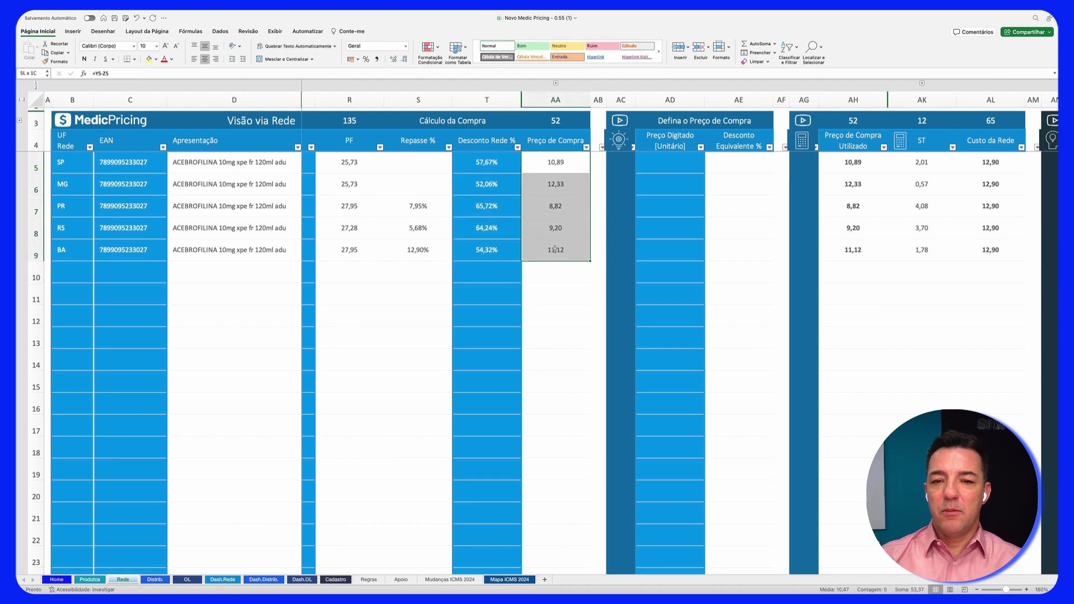
left_click(555, 185)
left_click(555, 206)
left_click(555, 228)
left_click(562, 251)
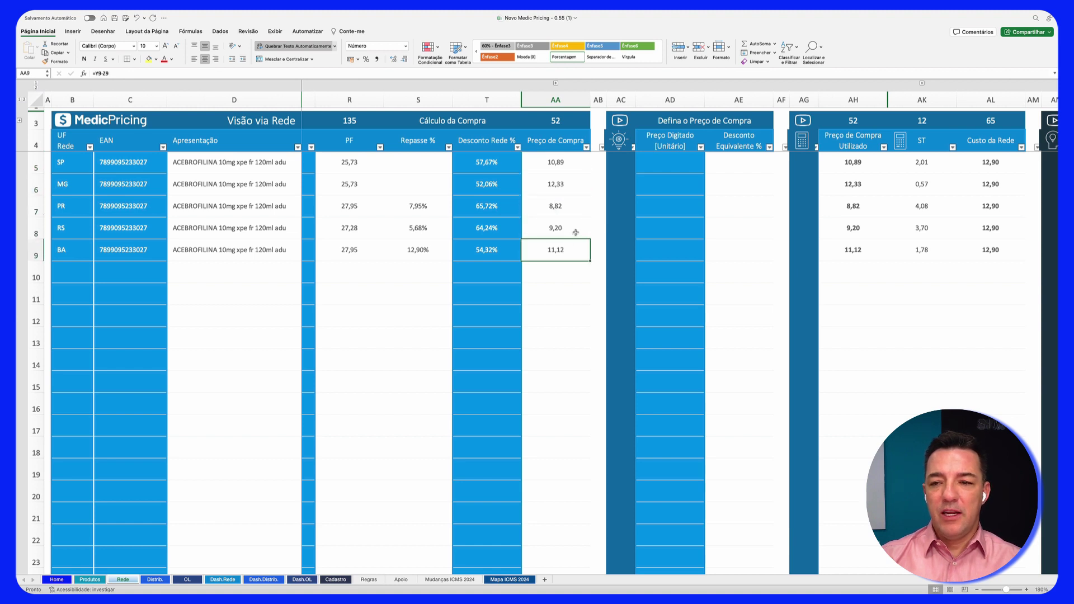
Check the ST amounts in AK5:AK9 and the resulting Custo da Rede in AL5:AL9 for all five states.
scroll(573, 234, "right", 5)
left_click(665, 170)
left_click(666, 185)
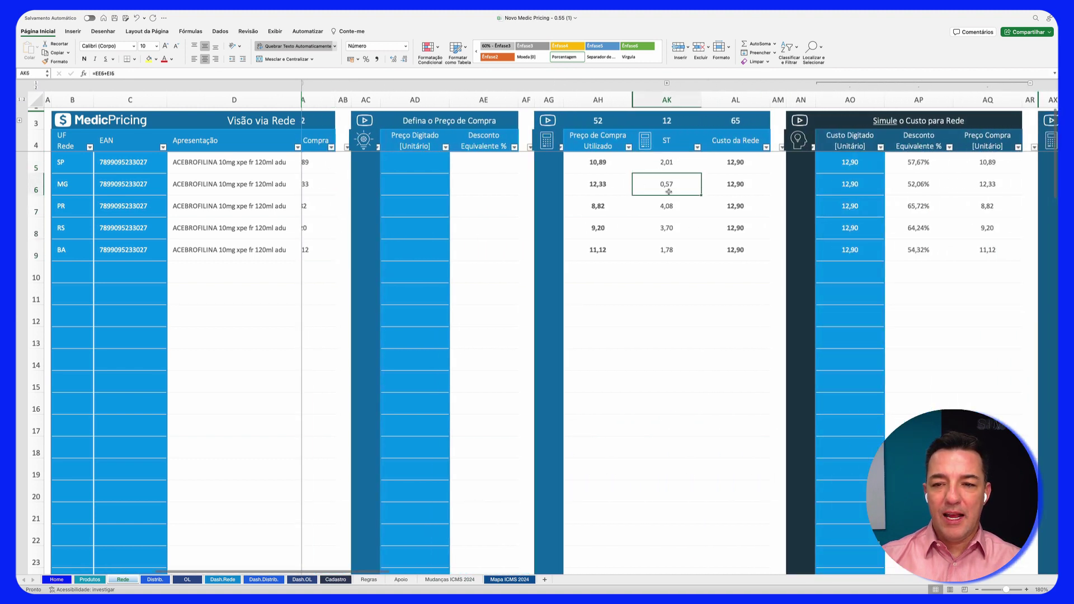
left_click(670, 207)
left_click(668, 226)
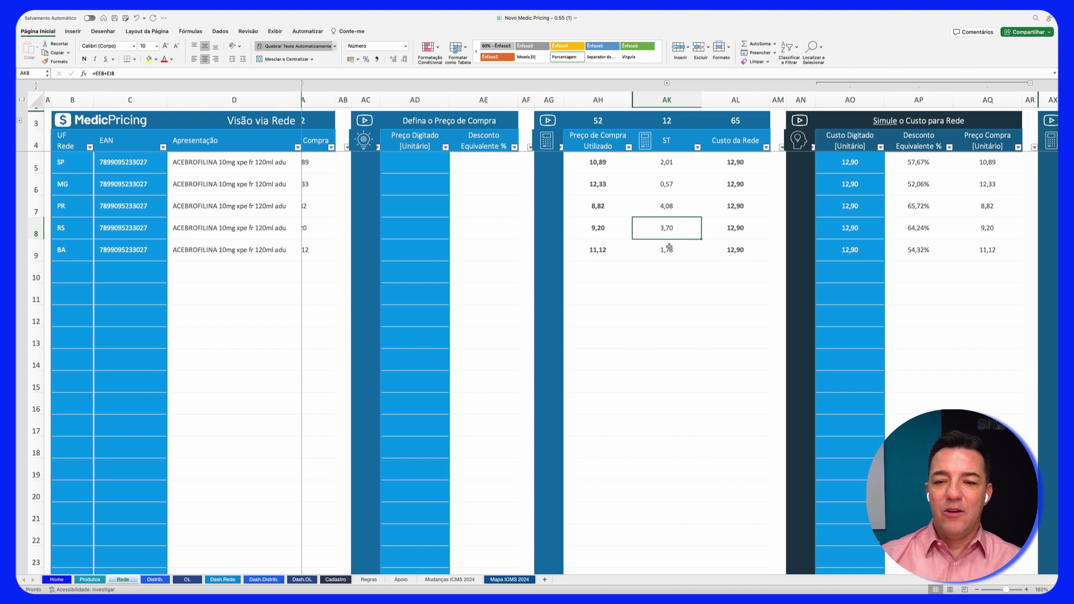
left_click(667, 249)
left_click_drag(734, 160, 735, 251)
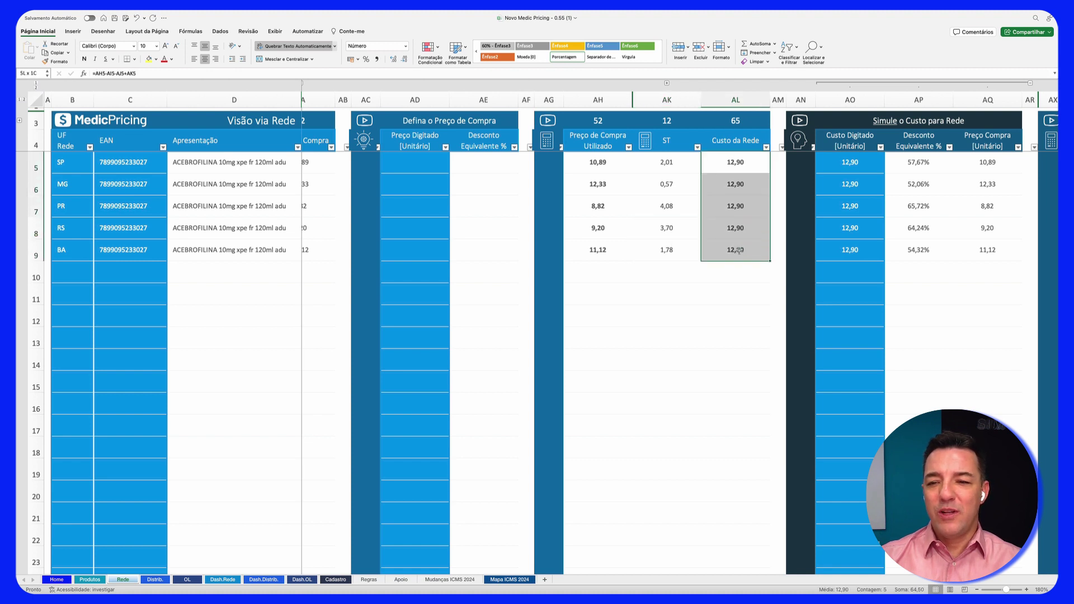
Clear the simulated 12,90 costs from Custo Digitado [Unitário] in AO5:AO9.
scroll(738, 212, "right", 3)
left_click_drag(747, 169, 750, 242)
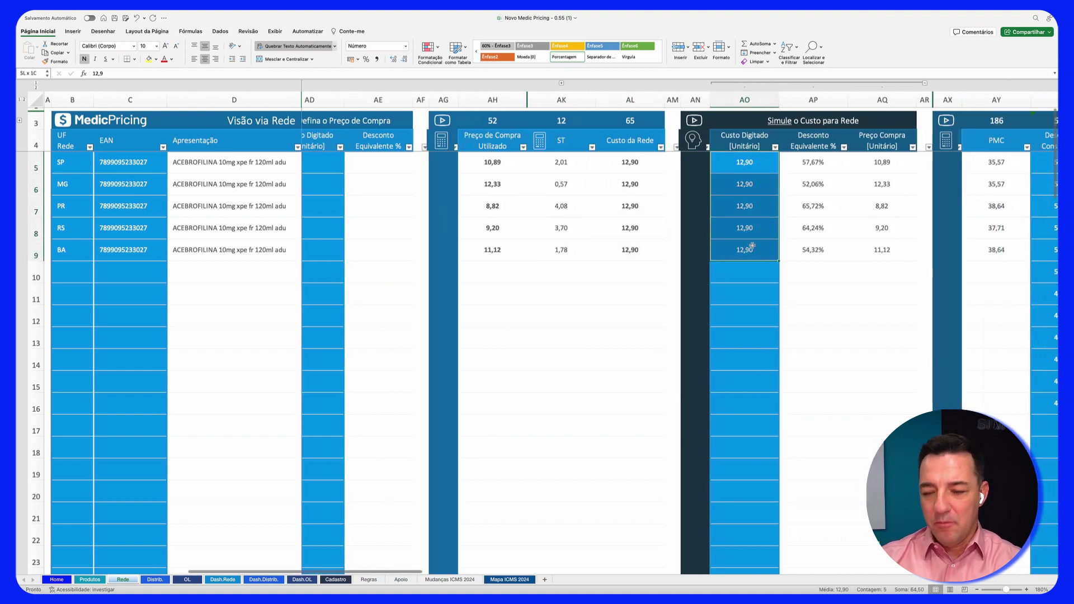
key("Delete")
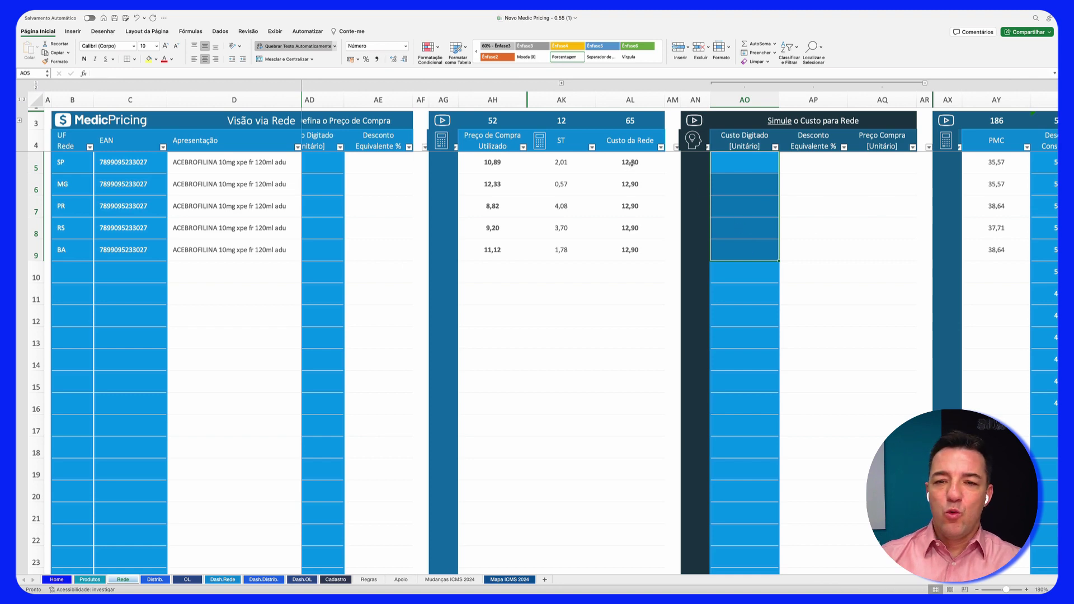
Compare the Custo da Rede in AL5:AL9 with the Custo used for the gross profit in BO5:BO9.
left_click_drag(630, 163, 632, 250)
scroll(666, 225, "right", 10)
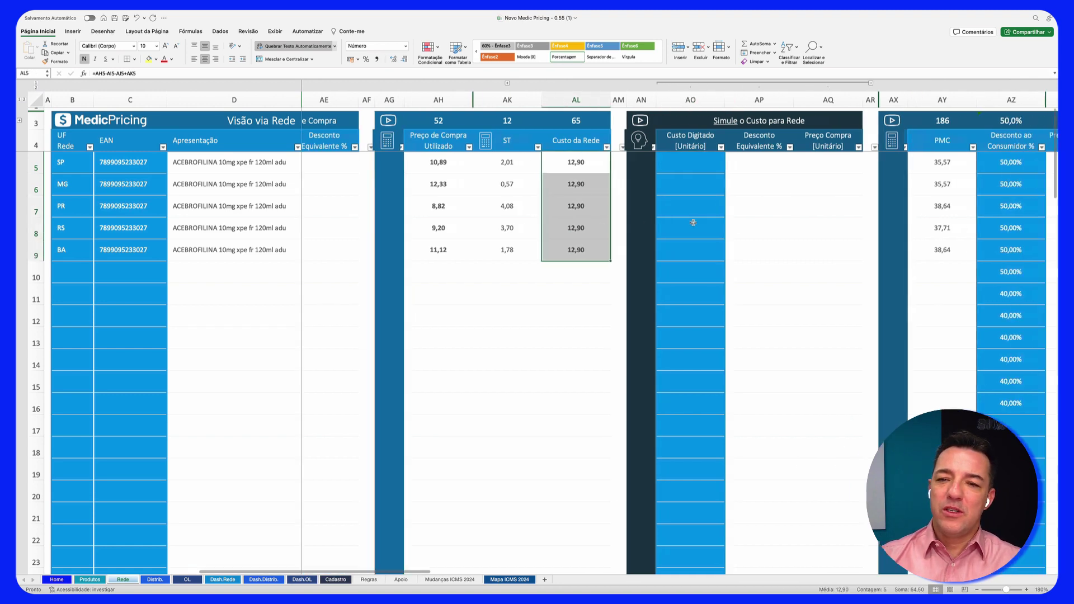
scroll(693, 222, "right", 5)
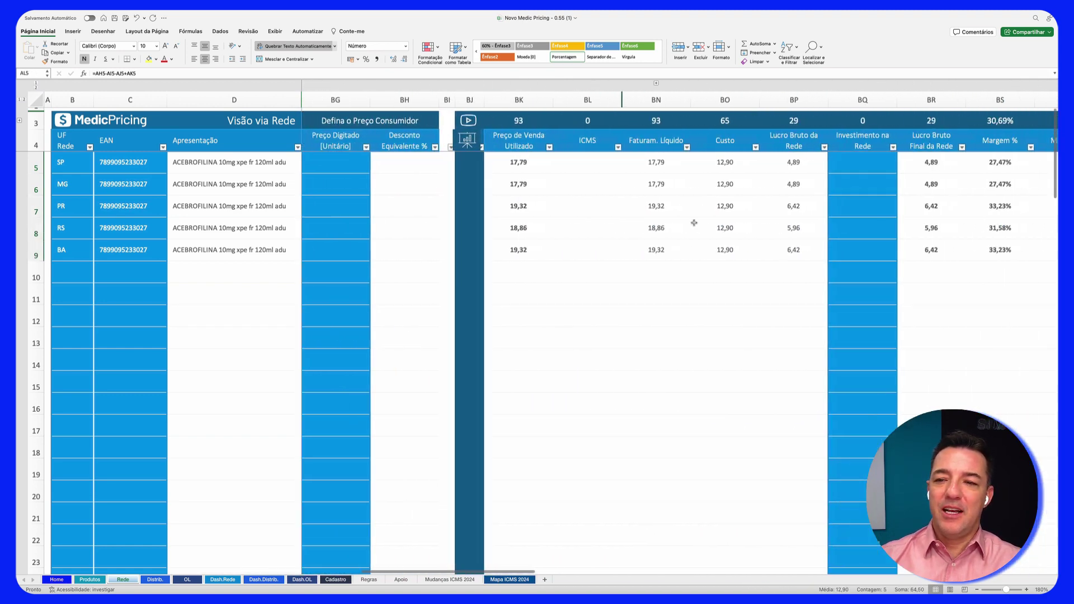
left_click_drag(726, 161, 727, 250)
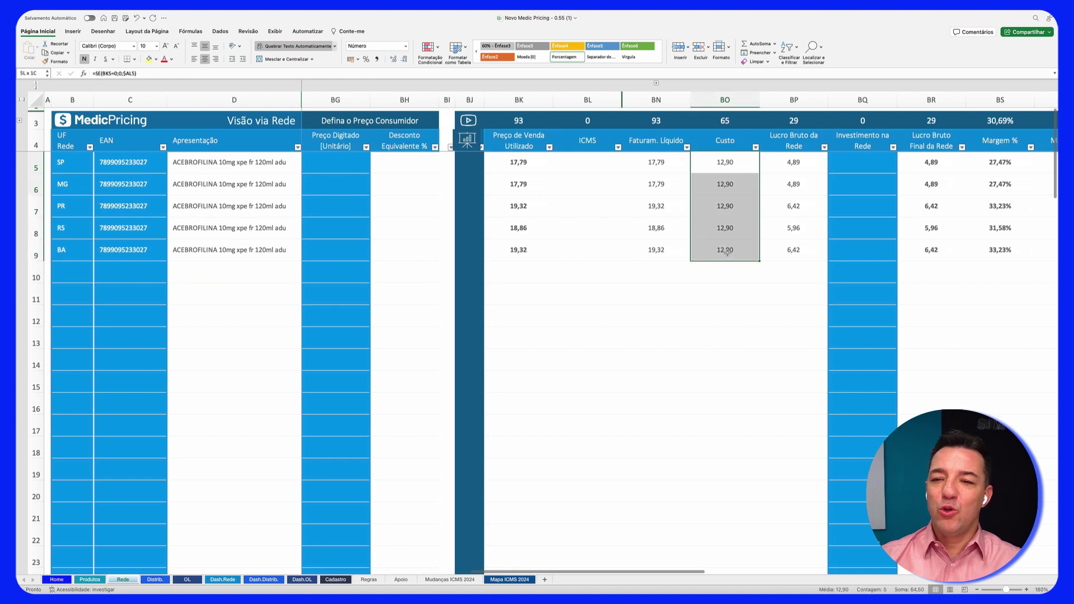
scroll(705, 229, "left", 10)
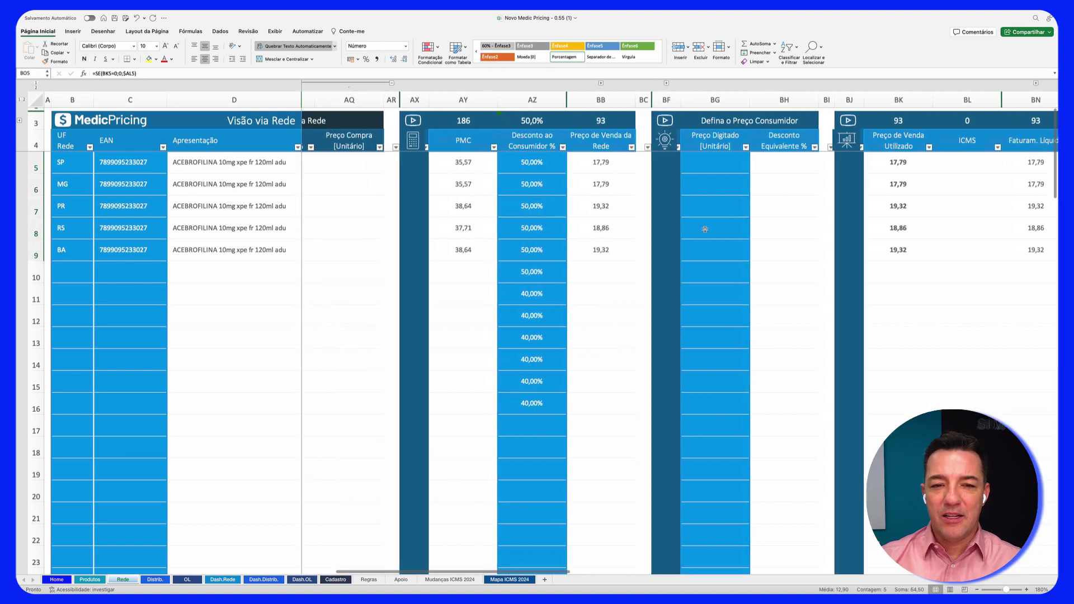
scroll(705, 230, "left", 3)
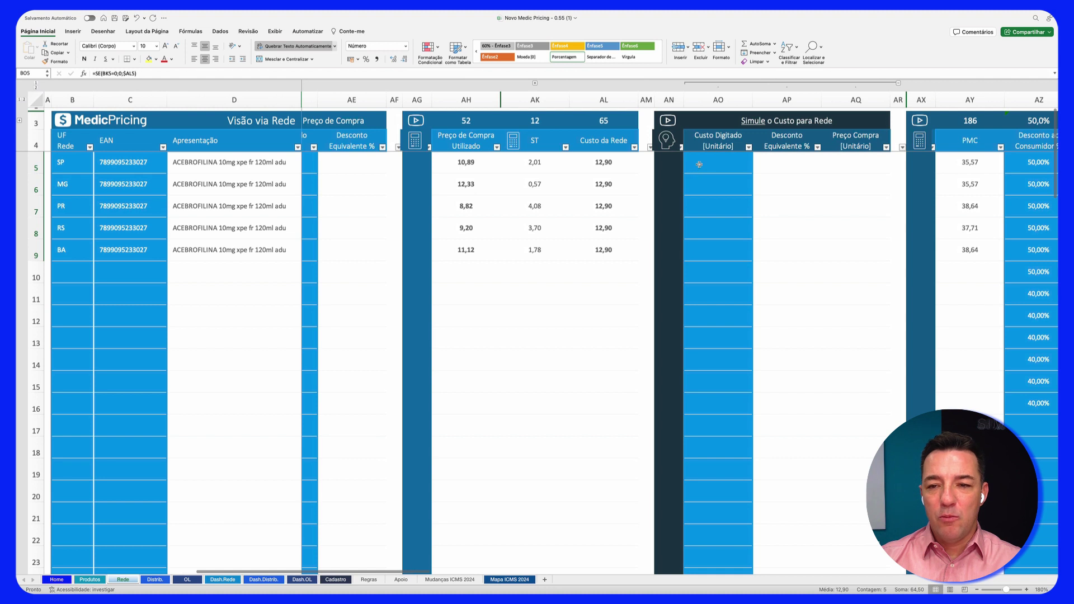
Simulate a network cost of 14,00 for all five states in Custo Digitado [Unitário] (AO5:AO9).
left_click_drag(699, 164, 699, 250)
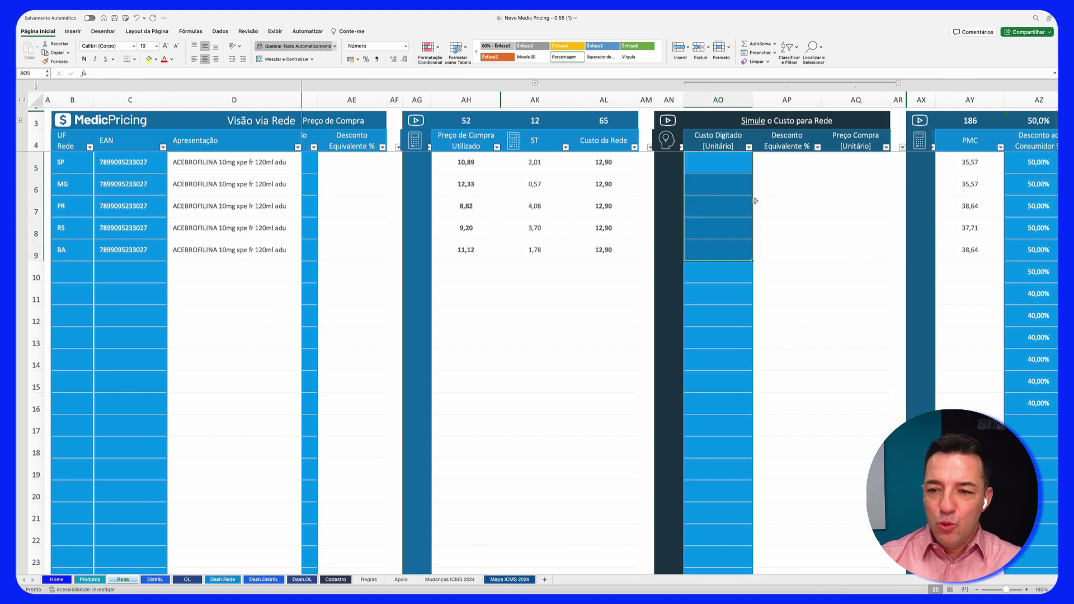
left_click(692, 166)
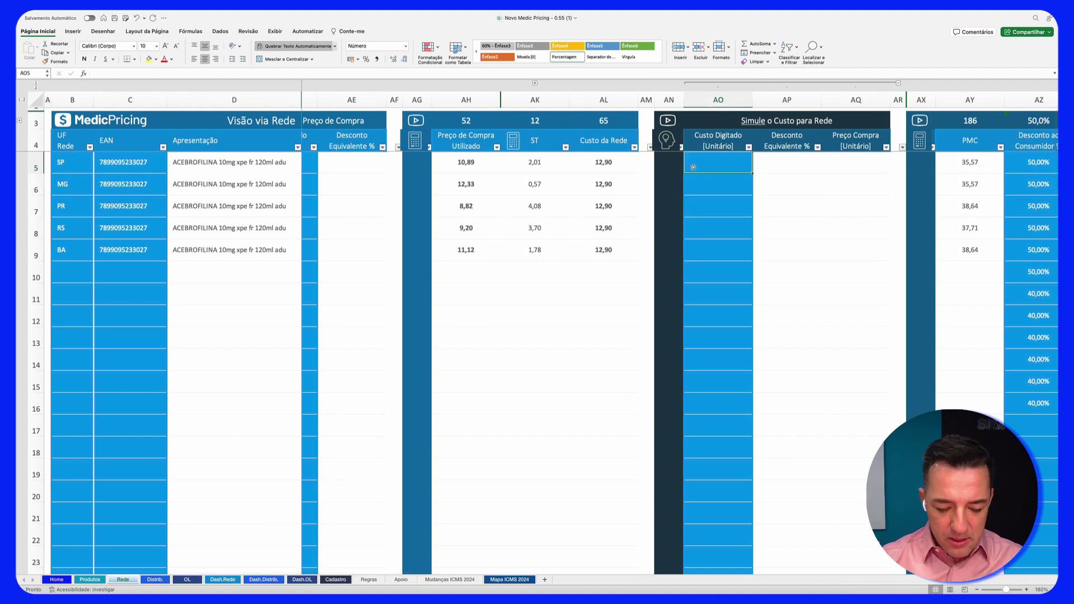
key("Return")
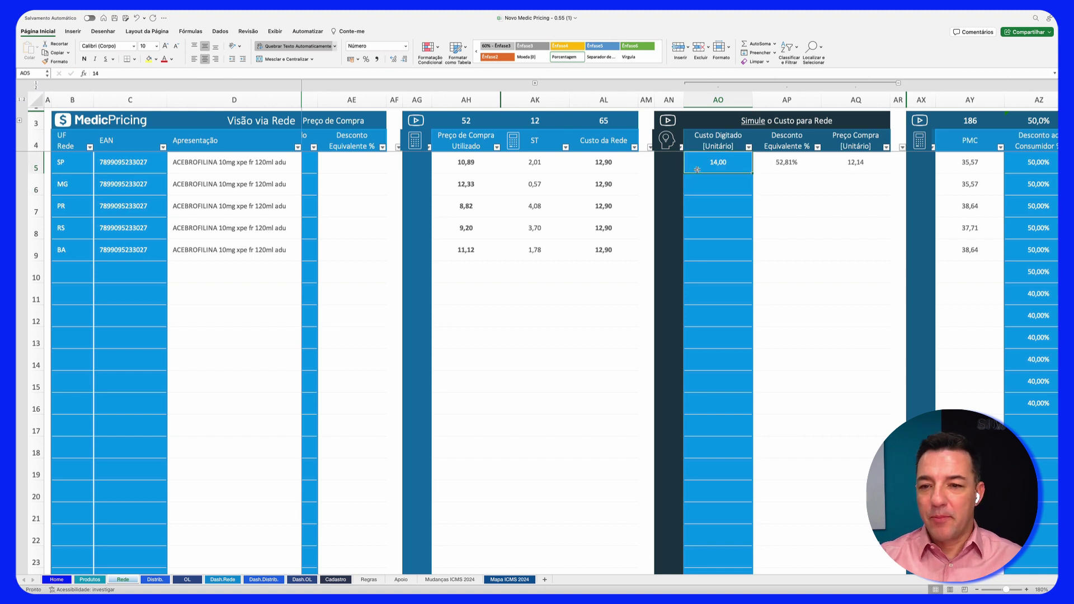
key("super+c")
left_click_drag(740, 176, 739, 247)
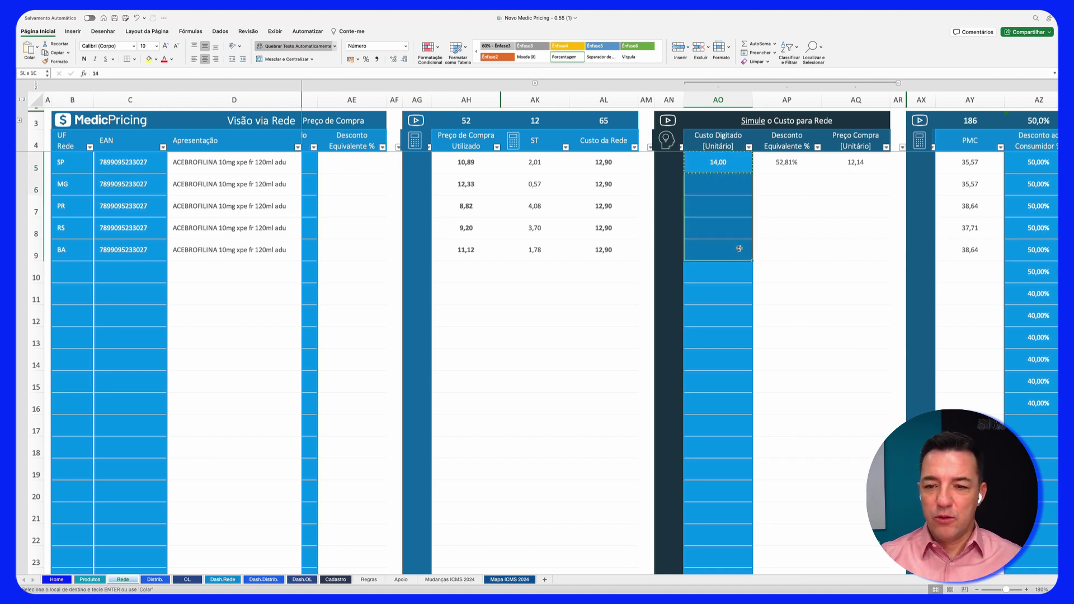
key("Return")
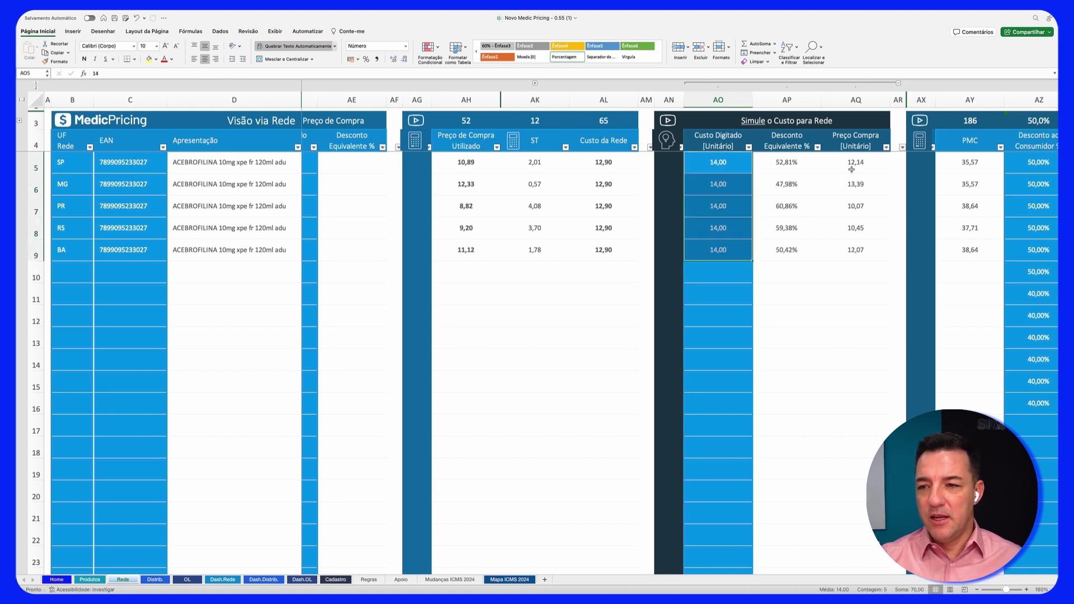
Paste the simulated Preço Compra (AQ5:AQ9) as values into Preço Digitado from AD5 down and check the Custo da Rede in AL5:AL9.
left_click_drag(850, 169, 855, 255)
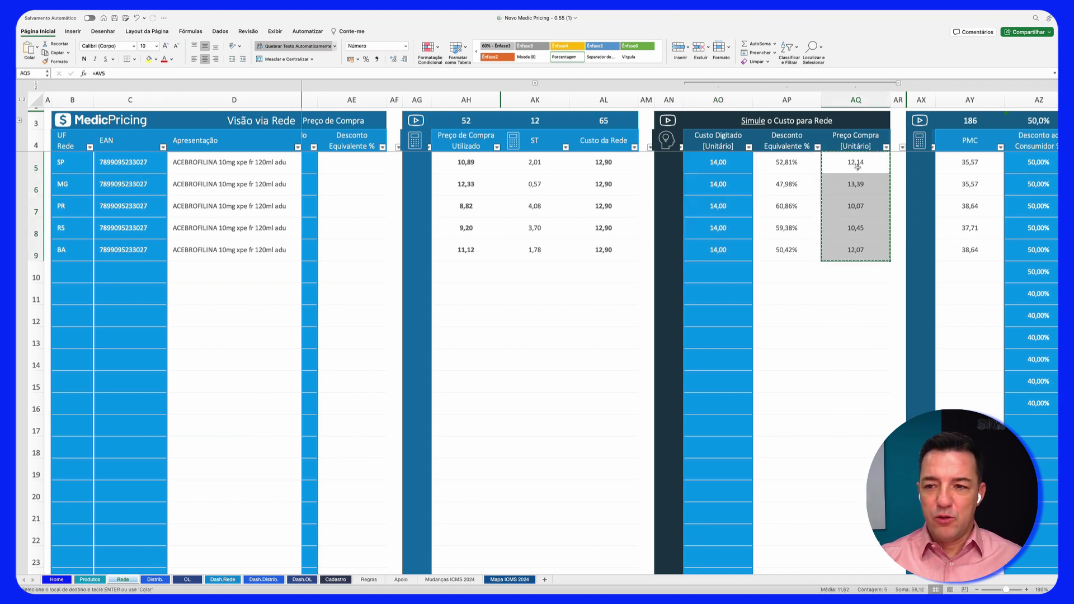
scroll(857, 166, "left", 6)
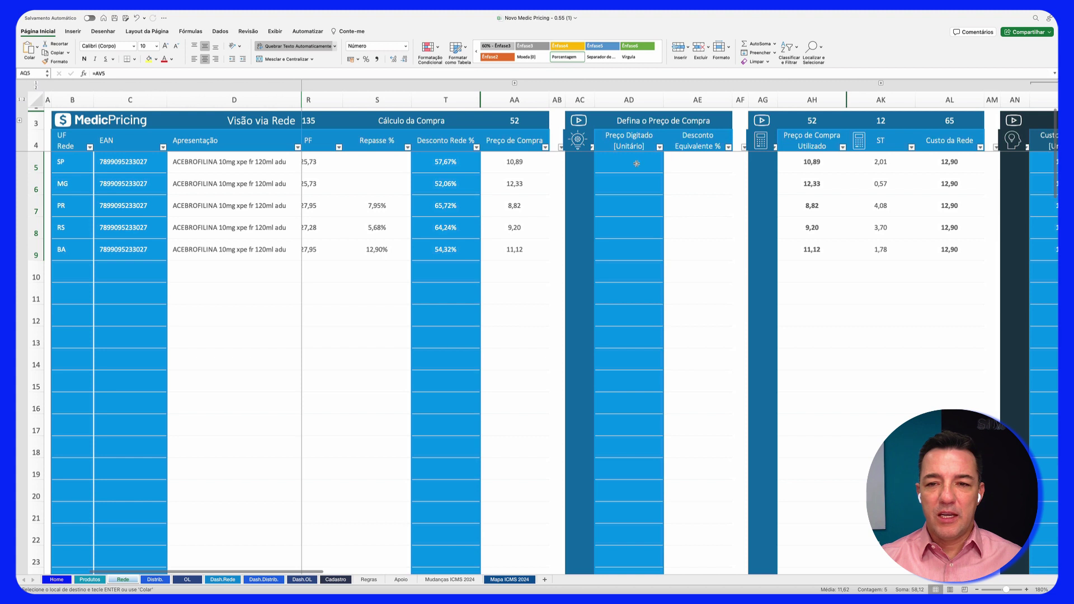
left_click(636, 164)
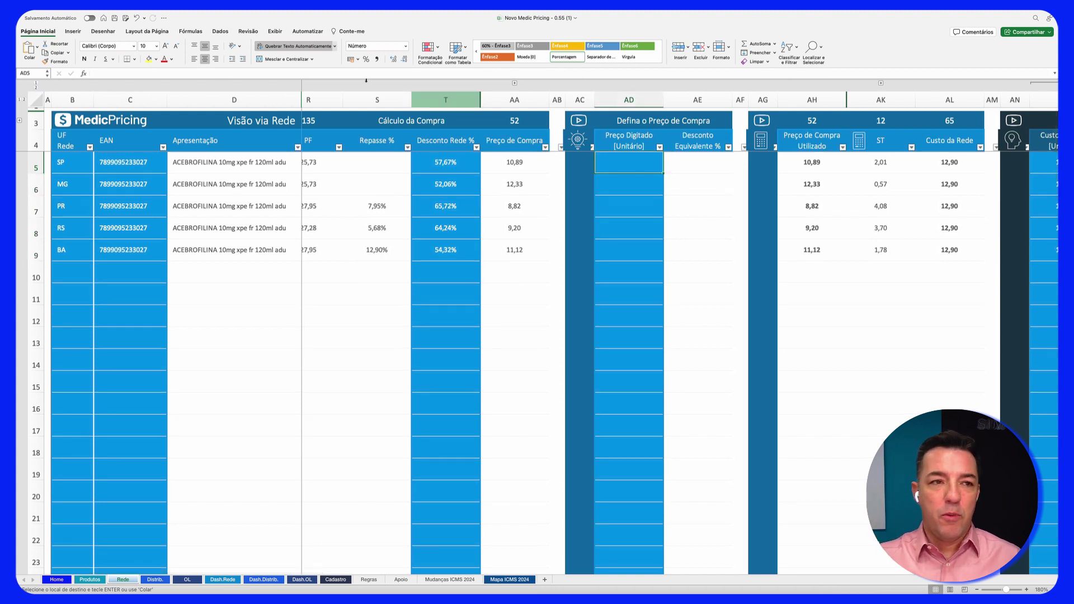
left_click(36, 52)
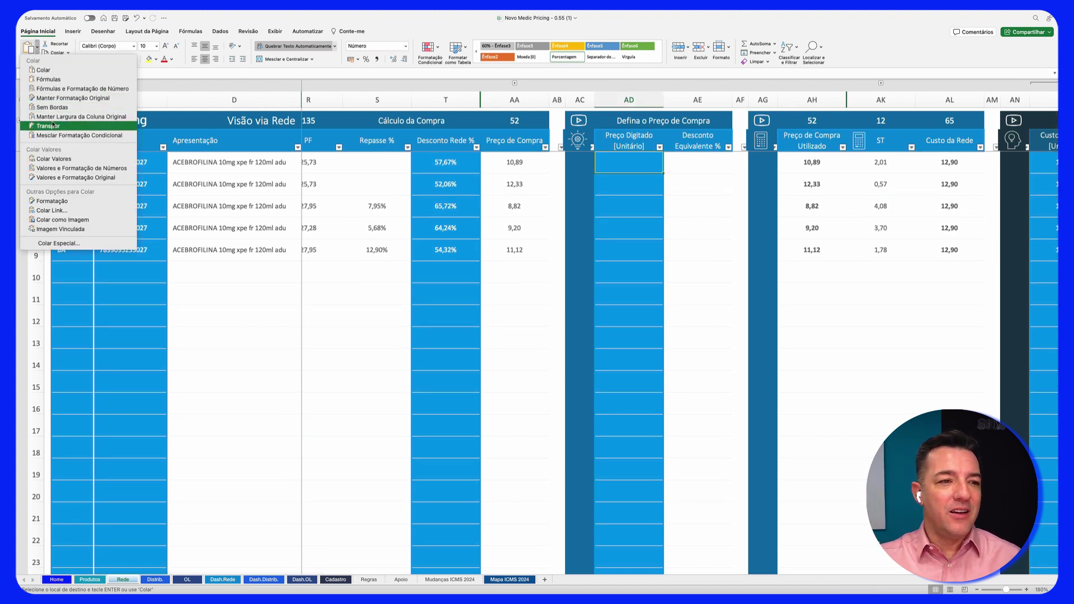
left_click(54, 159)
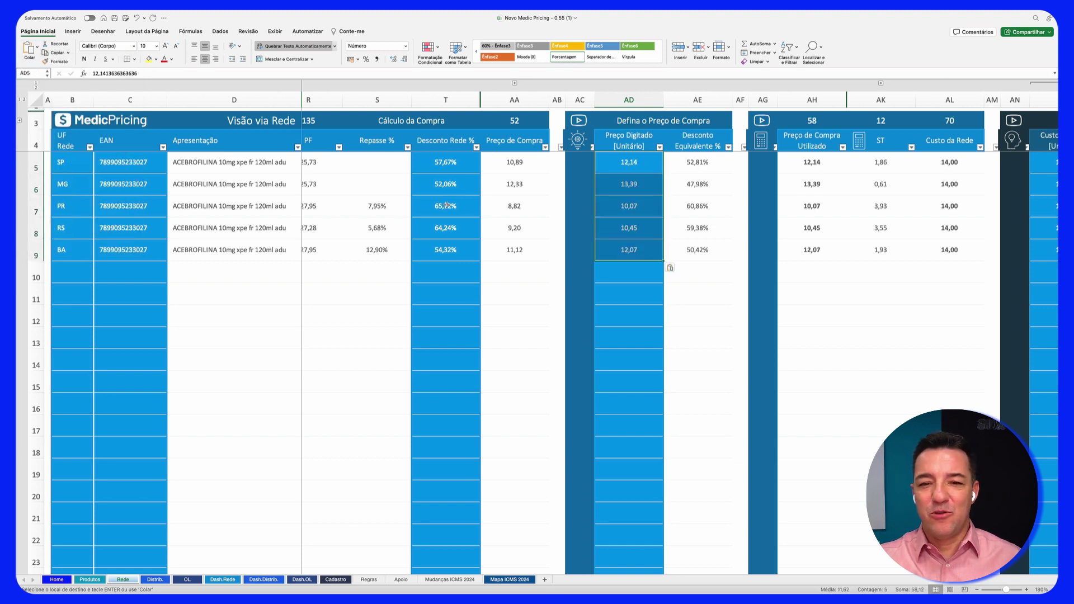
scroll(659, 173, "right", 5)
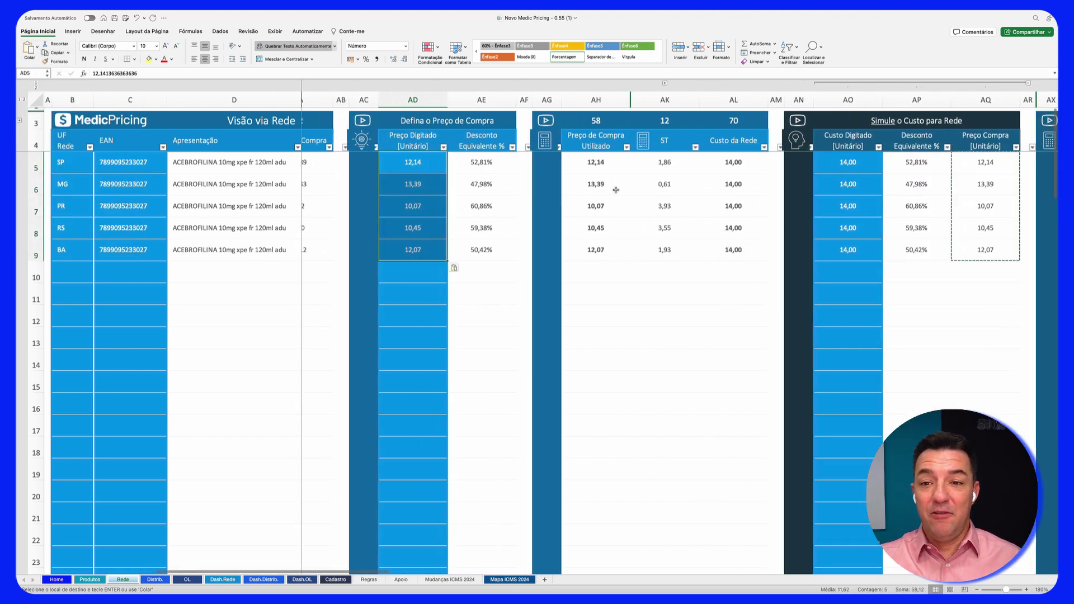
left_click_drag(727, 163, 730, 247)
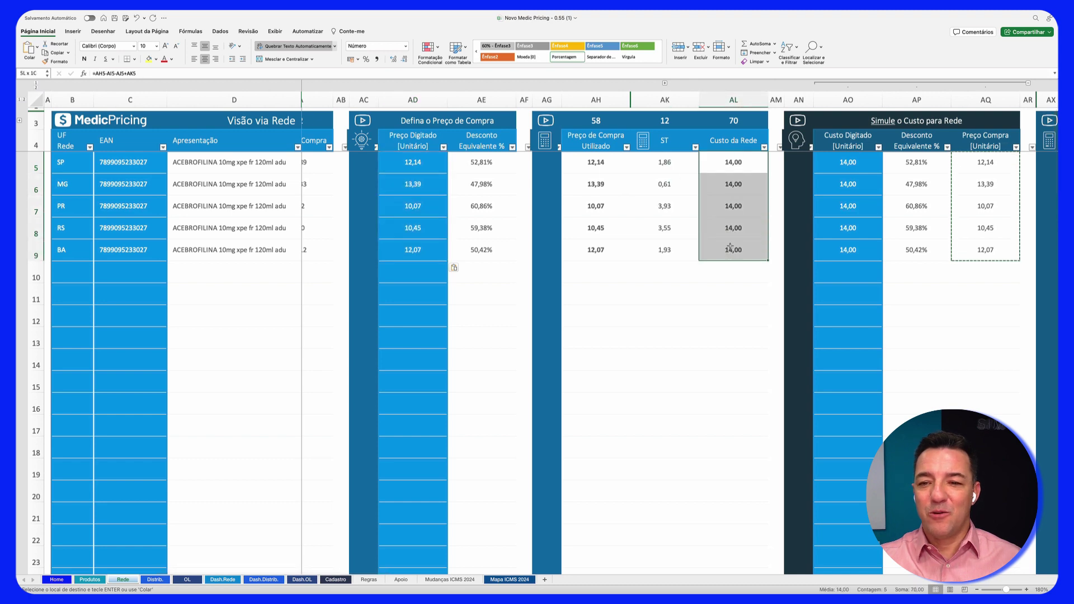
Clear the pasted purchase prices from Preço Digitado [Unitário] in AD5:AD10.
scroll(608, 217, "left", 5)
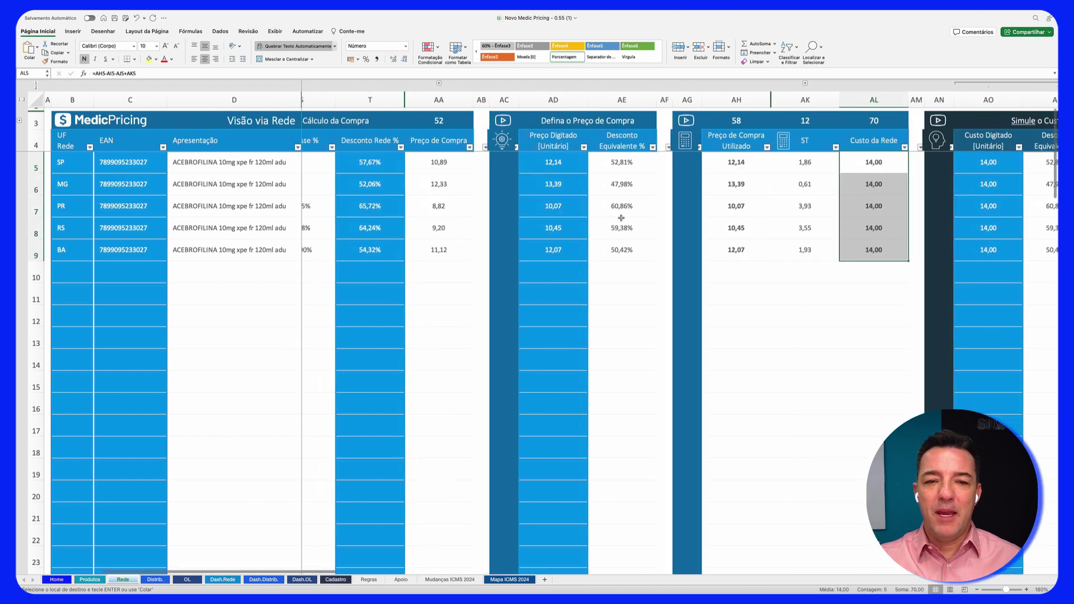
left_click_drag(698, 162, 716, 272)
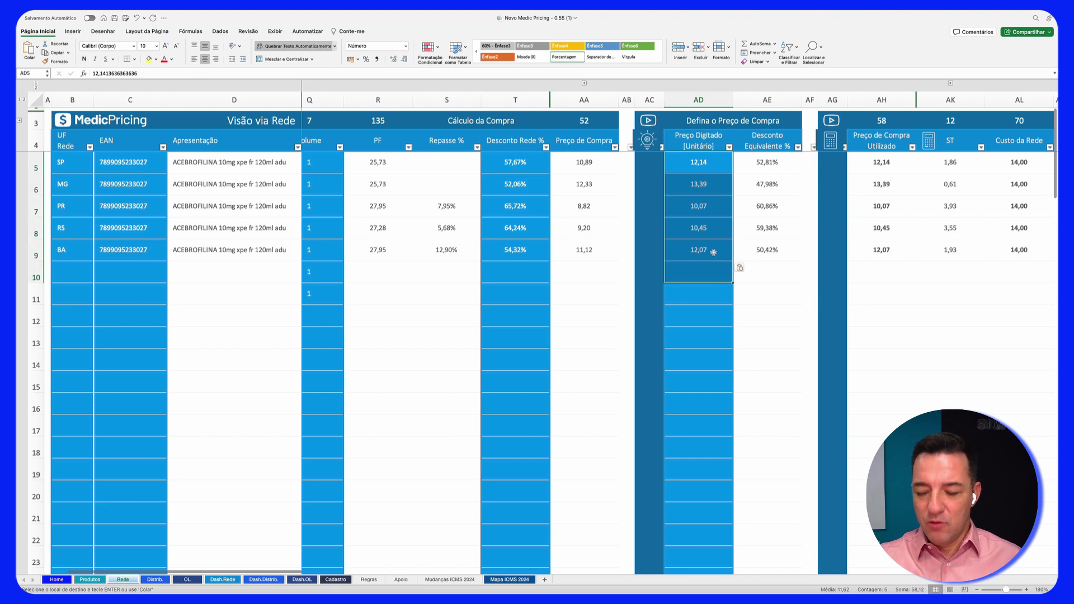
key("Delete")
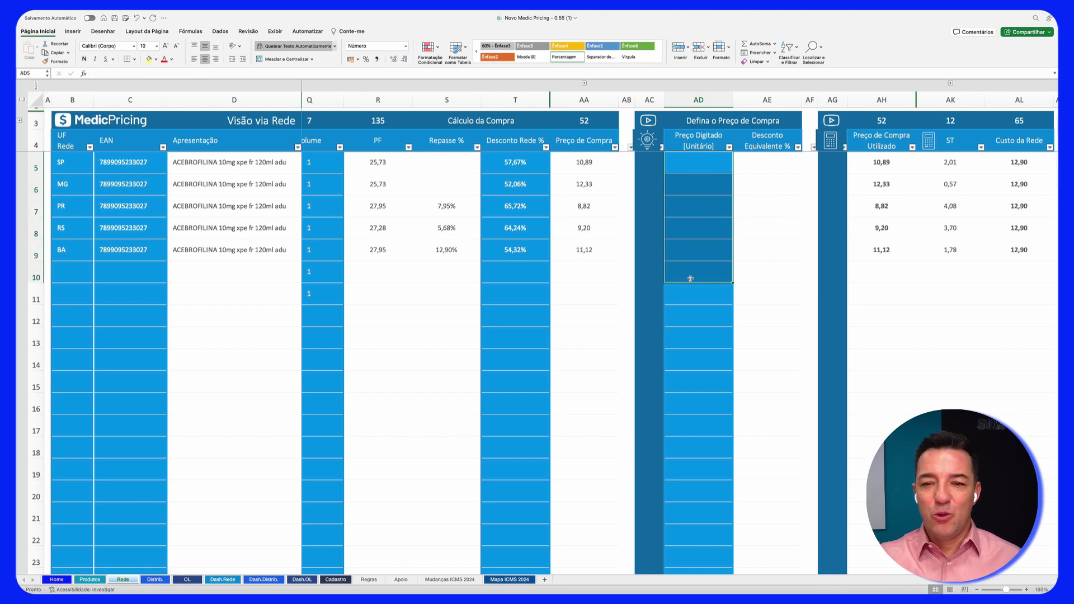
Review each state's Desconto Rede % in T5:T9 and the corresponding Custo da Rede in AL5:AL9.
left_click(519, 164)
left_click(518, 185)
left_click(519, 206)
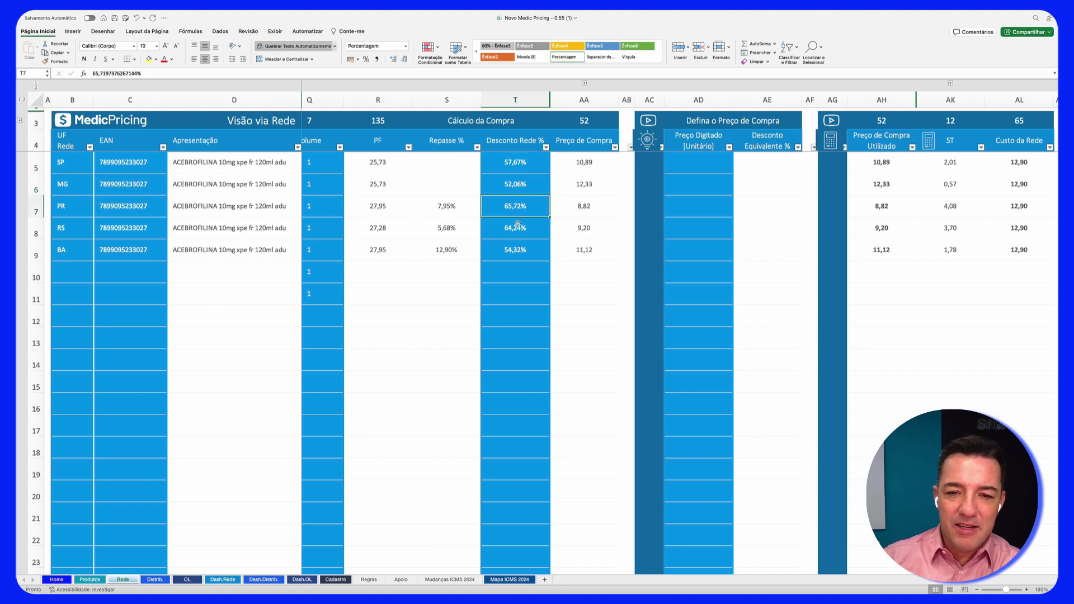
left_click(518, 232)
left_click_drag(517, 163, 515, 251)
scroll(514, 251, "right", 10)
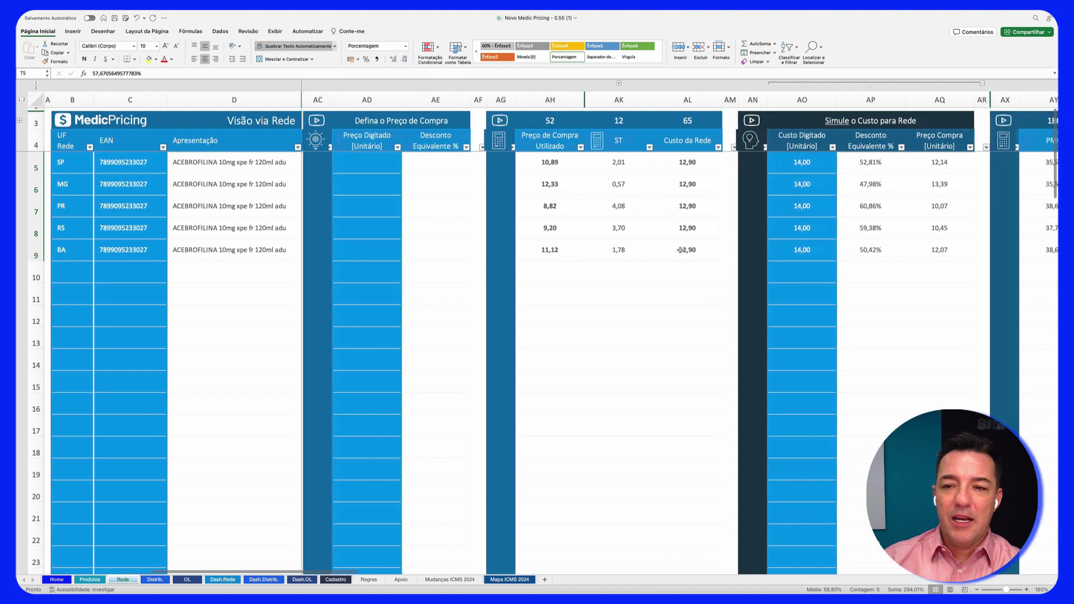
scroll(680, 250, "right", 2)
left_click_drag(638, 163, 648, 249)
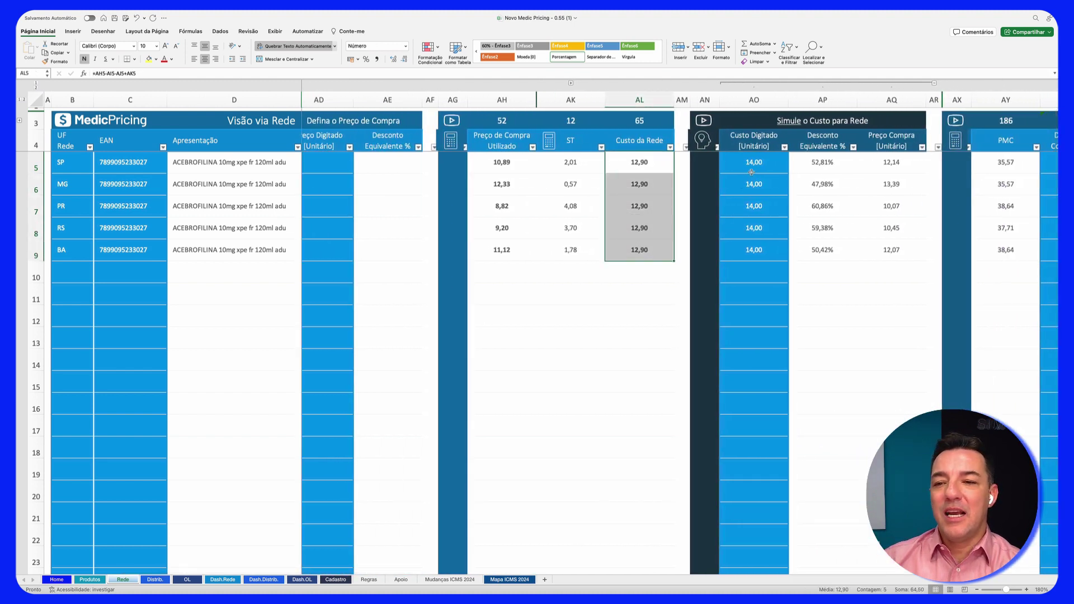
Delete the 14,00 simulation values from Custo Digitado [Unitário] in AO5:AO9.
left_click_drag(754, 166, 755, 250)
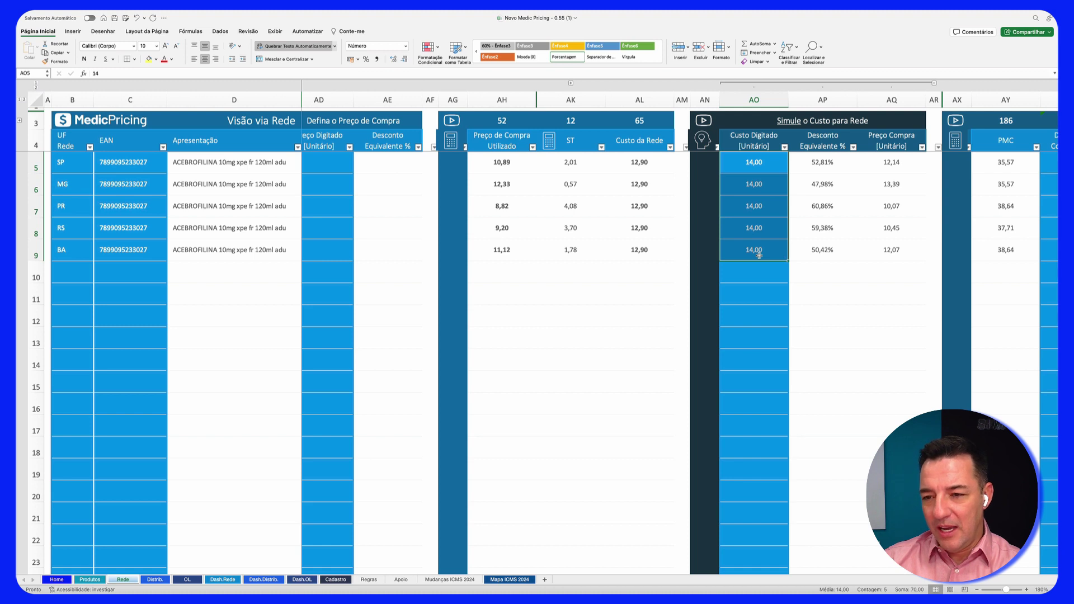
key("Delete")
scroll(716, 255, "right", 4)
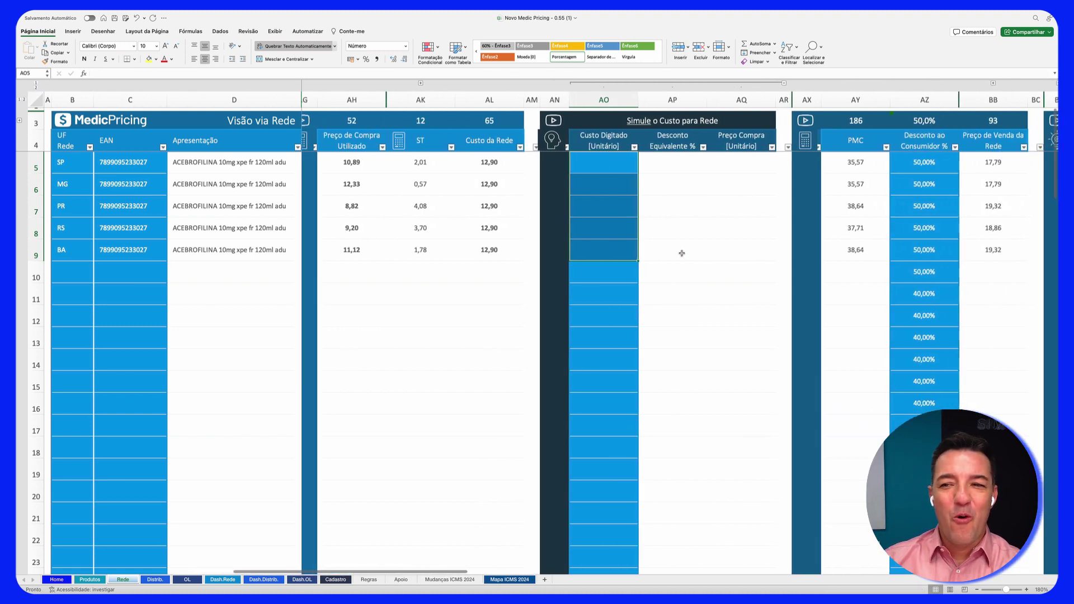